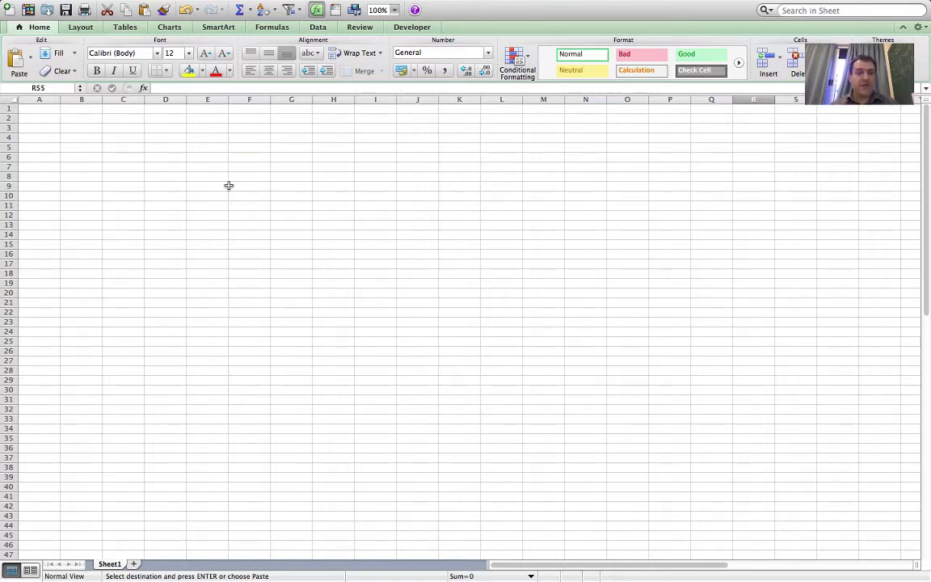
Step: Type ARGENTINA, BRAZIL, DENMARK and ENGLAND into cells C7 through C10
left_click(124, 166)
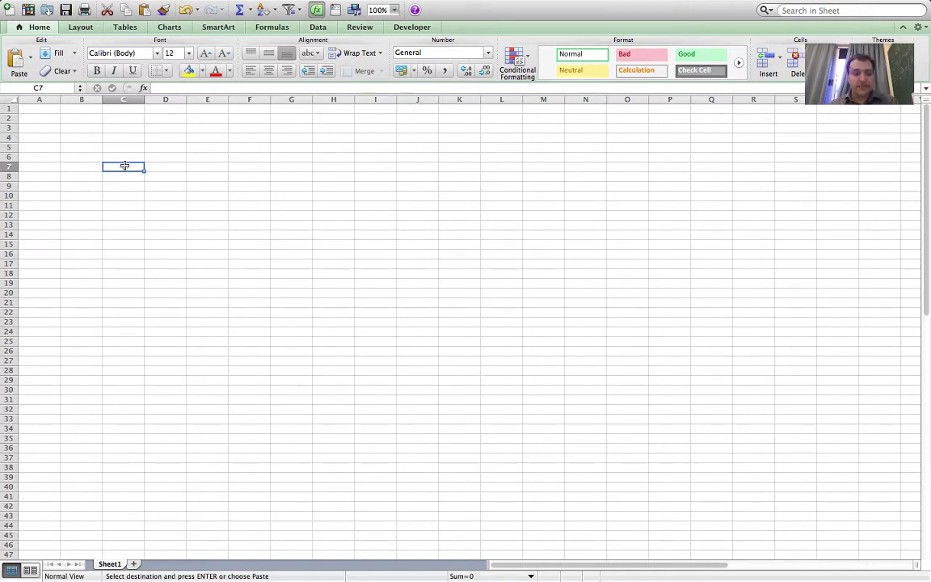
type("ARGENTINA")
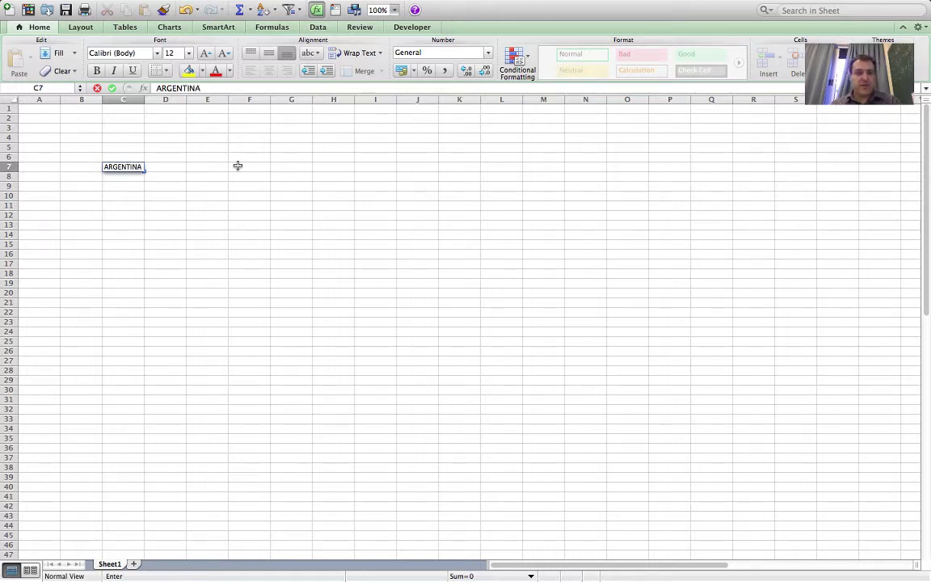
key("Return")
type("BRA")
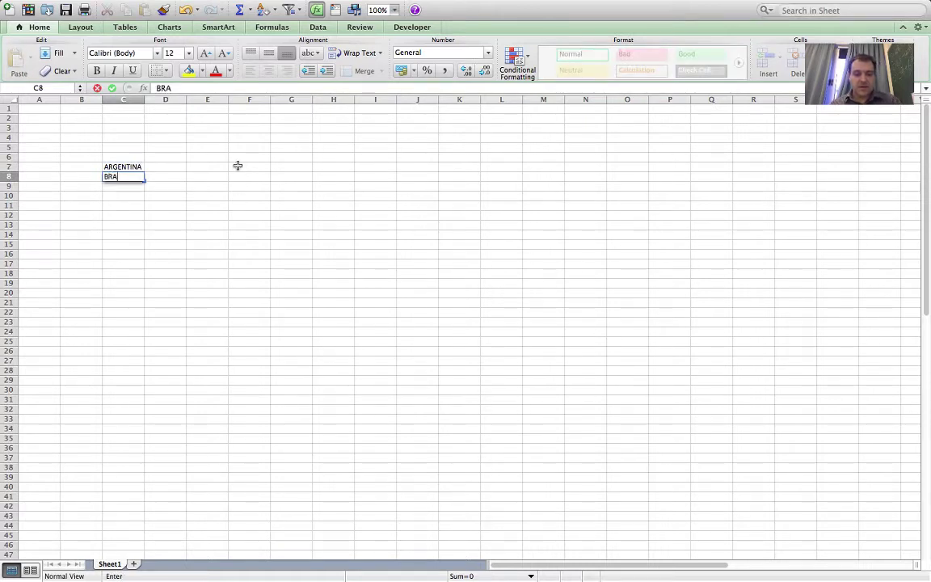
type("ZIL")
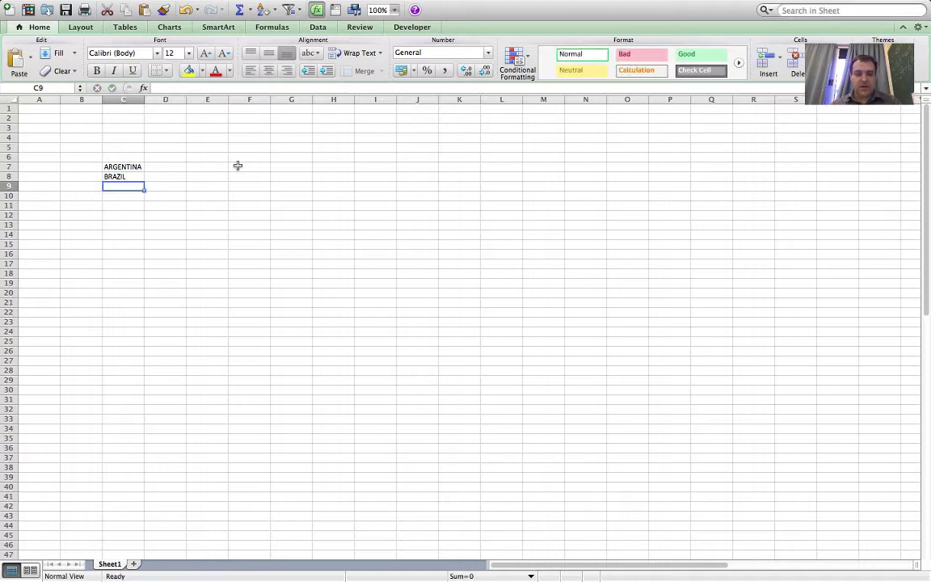
key("Return")
type("DENMARK")
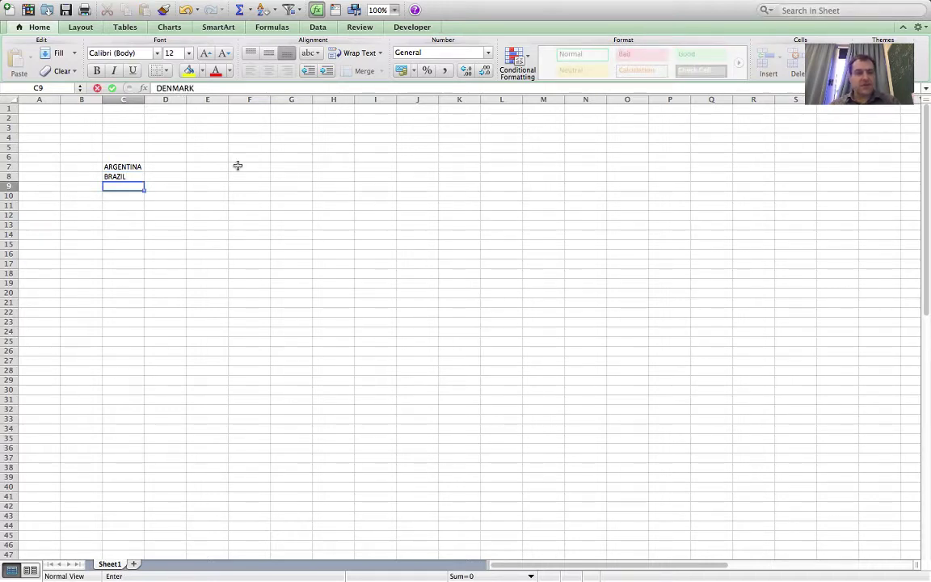
key("Return")
type("ENGLAND")
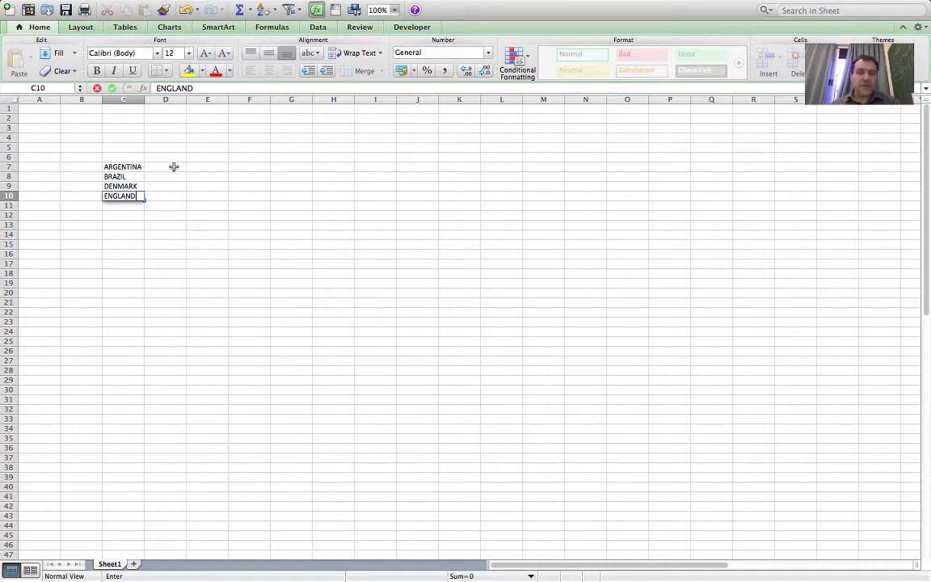
left_click_drag(170, 166, 205, 171)
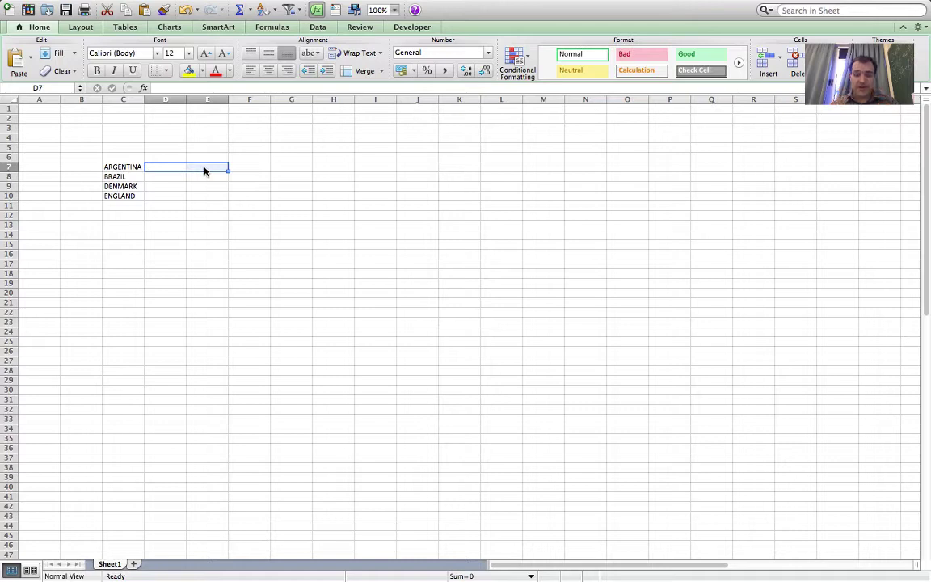
Step: Enter Argentina's scores 2 and 0 in cells D7 and E7
type("2")
key("Tab")
type("0")
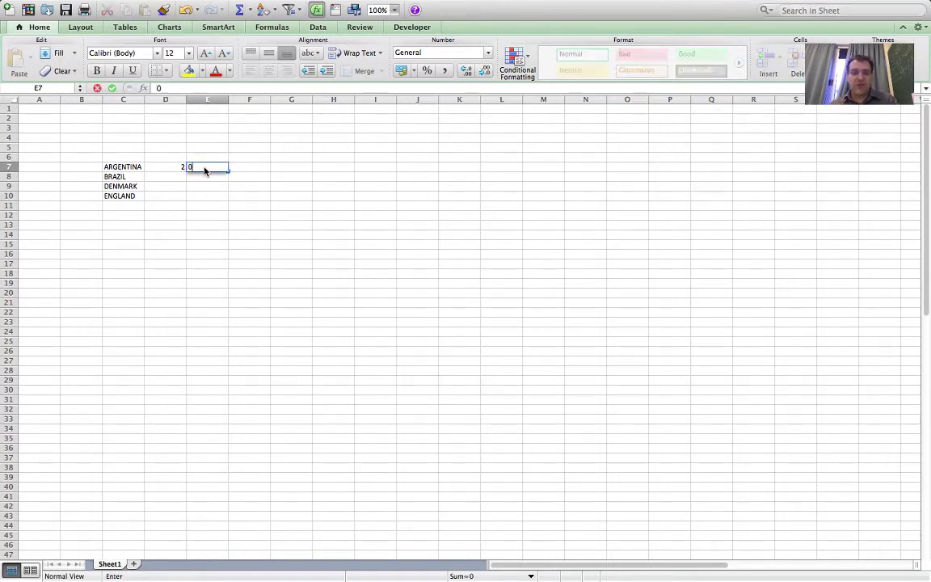
key("Tab")
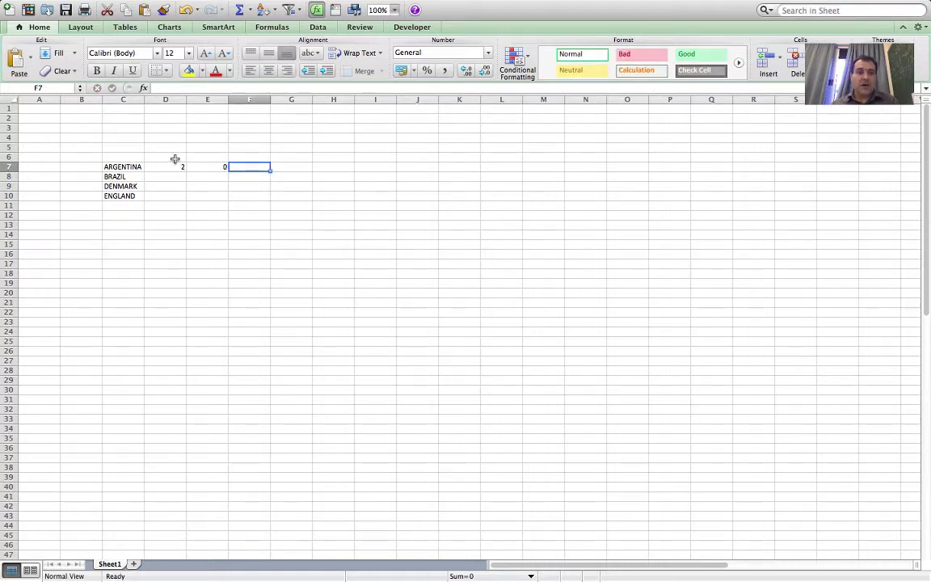
Step: Merge cells D6:E6 using the Format Cells alignment settings
left_click_drag(174, 158, 207, 160)
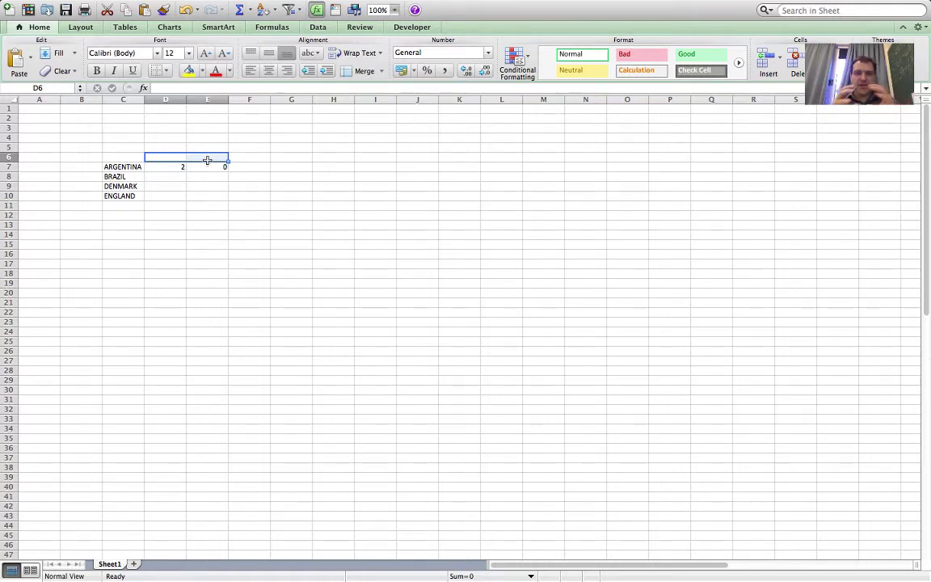
left_click(284, 186)
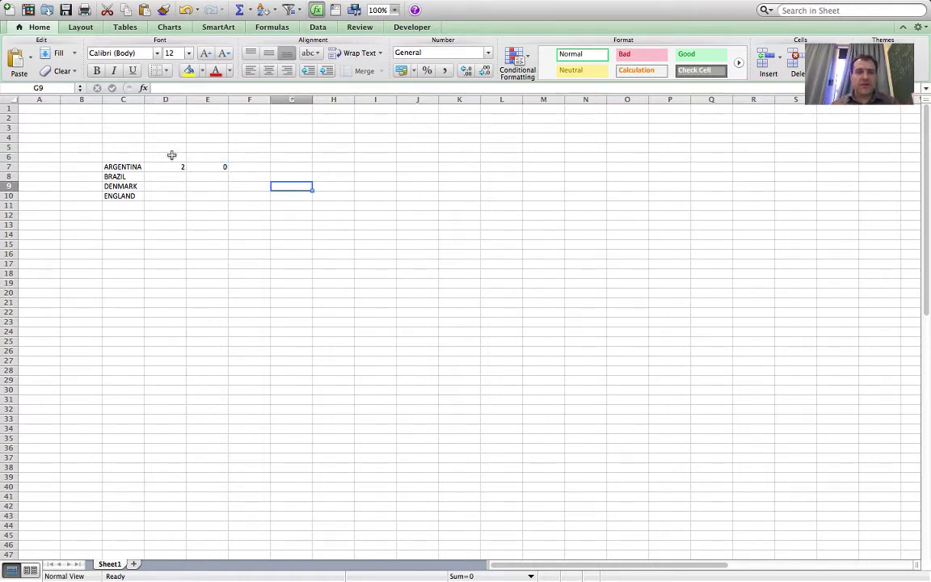
left_click_drag(171, 154, 198, 156)
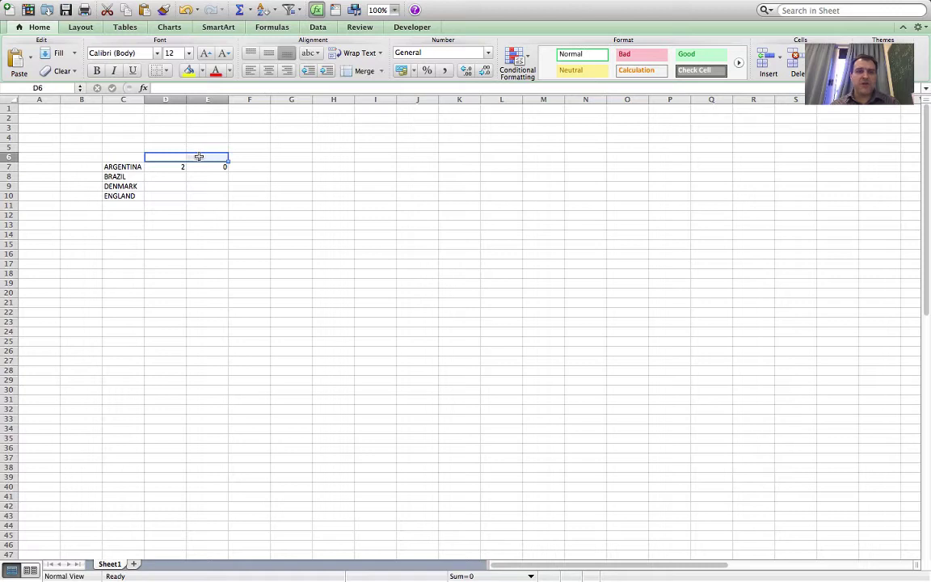
left_click(210, 6)
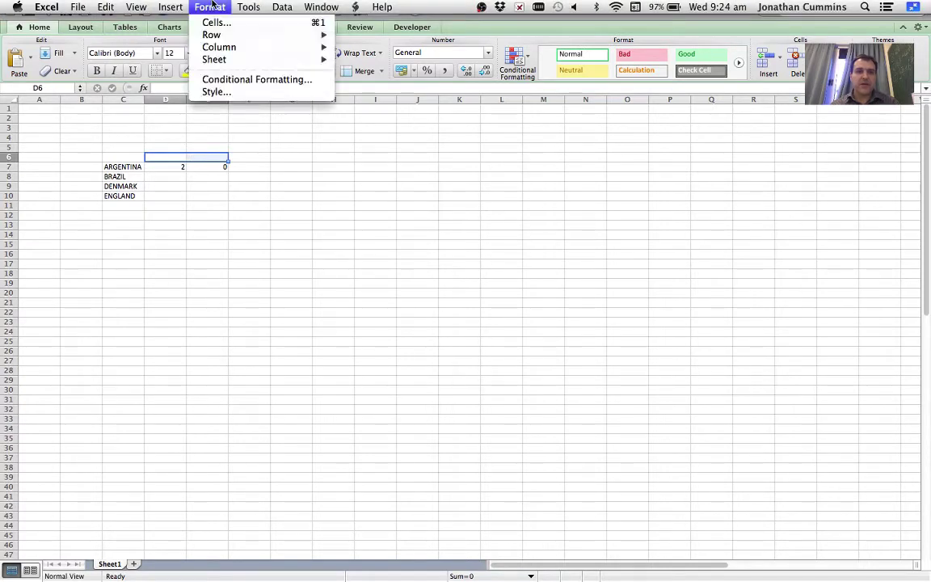
left_click(216, 22)
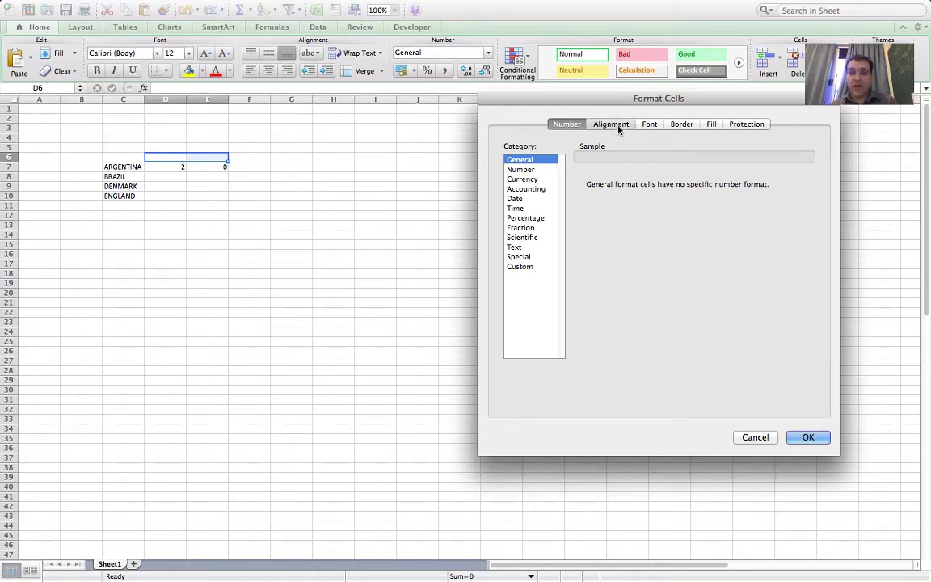
left_click(617, 126)
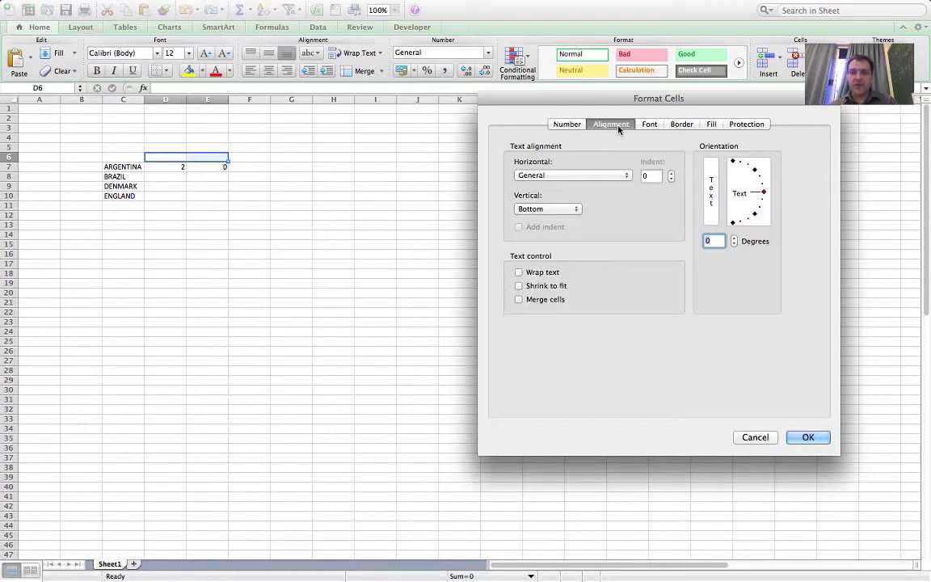
left_click(519, 299)
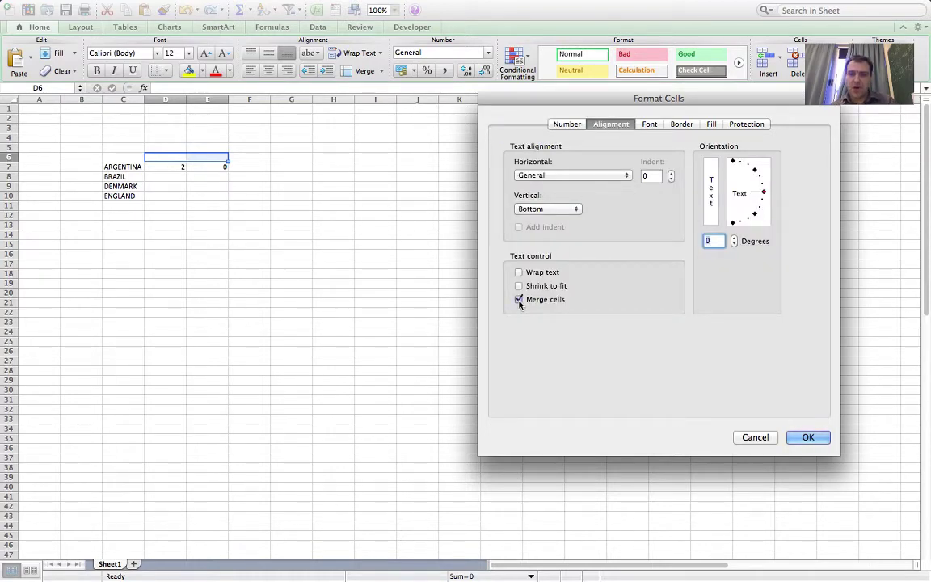
left_click(806, 438)
Step: Type ARGENTINA into the merged D6:E6 header
left_click(323, 283)
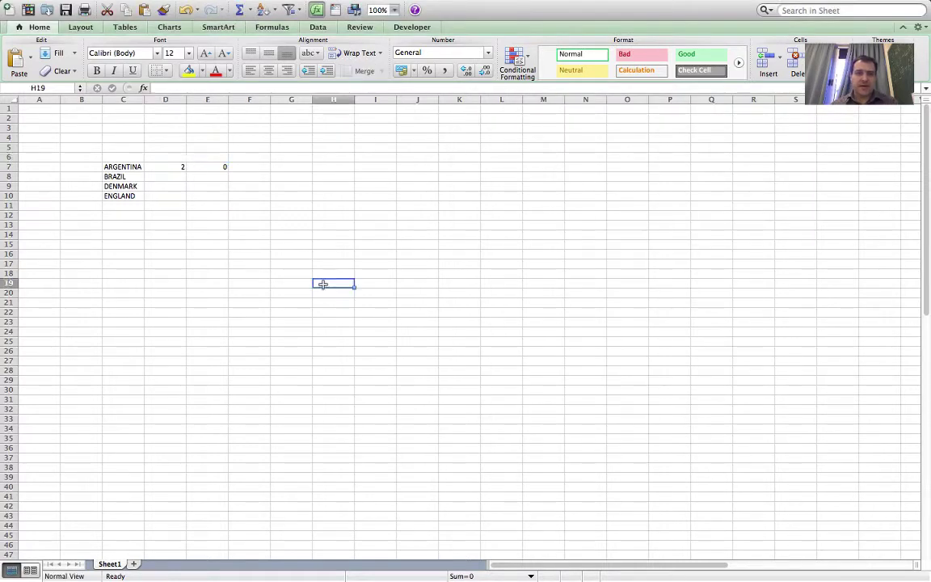
left_click(198, 155)
type("ARGENT")
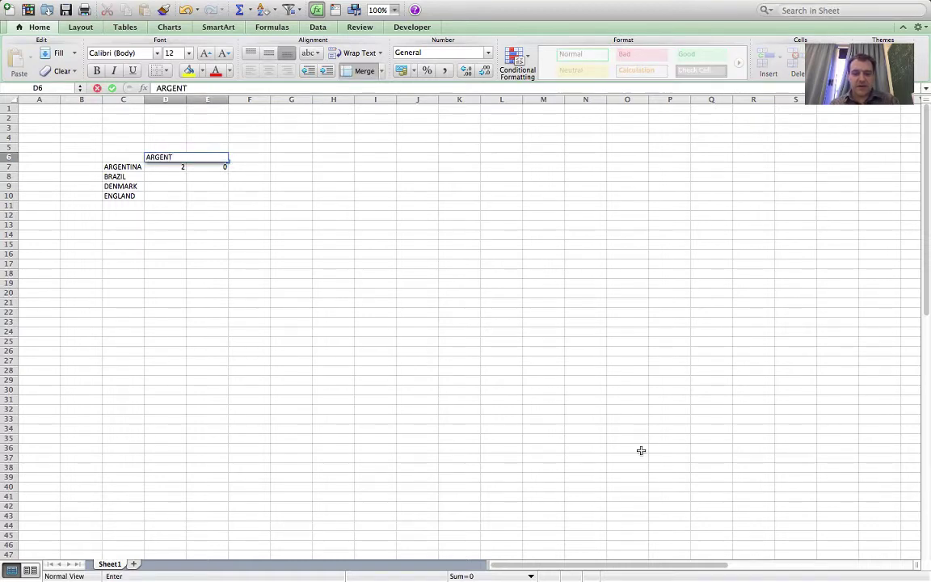
type("INA")
left_click(736, 485)
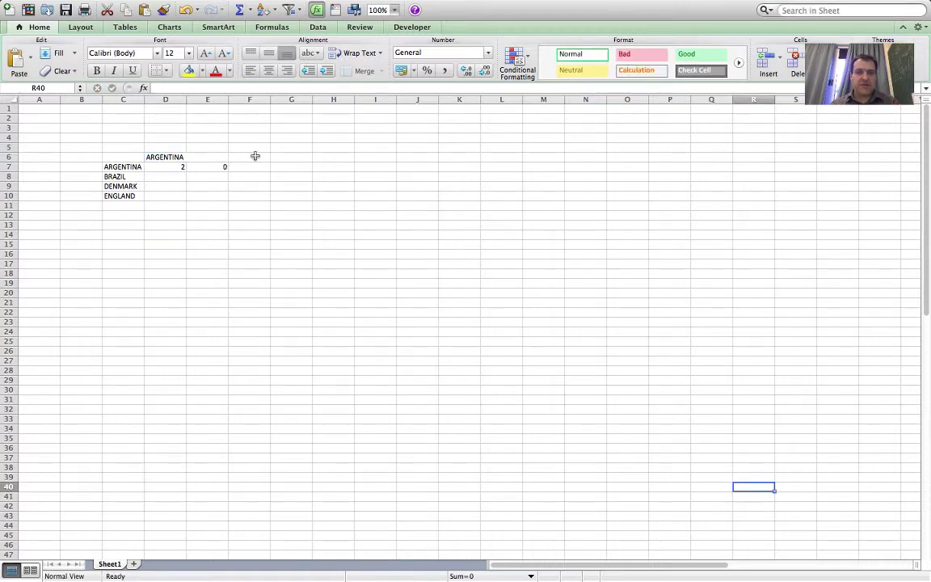
Step: Merge header cells F6:G6 and H6:I6 into two-column pairs
left_click_drag(254, 156, 276, 156)
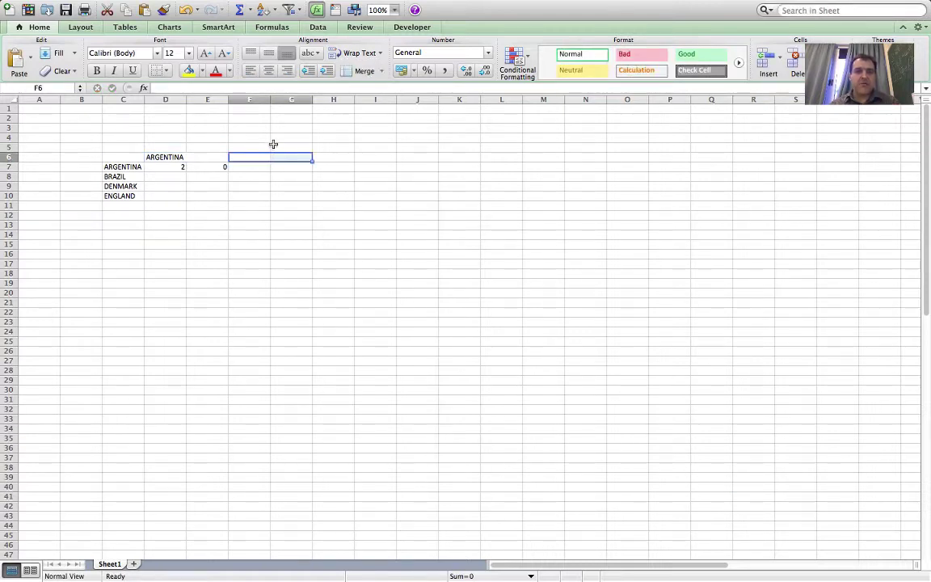
left_click(208, 6)
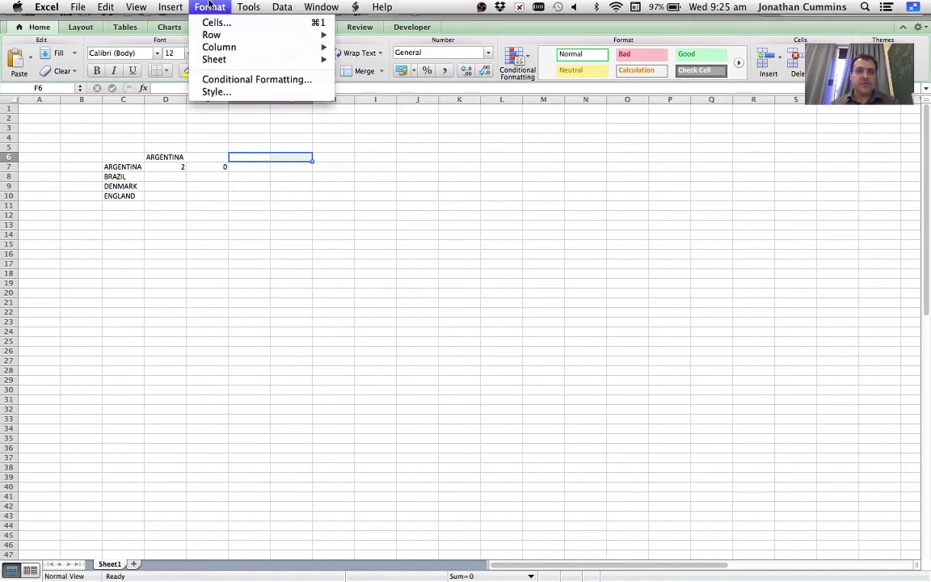
left_click(215, 22)
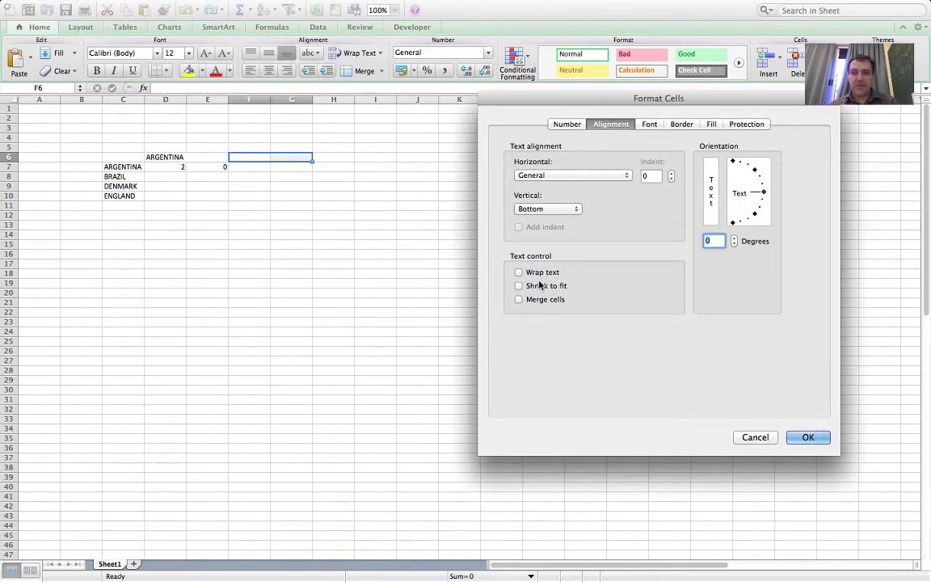
left_click(519, 299)
left_click(807, 437)
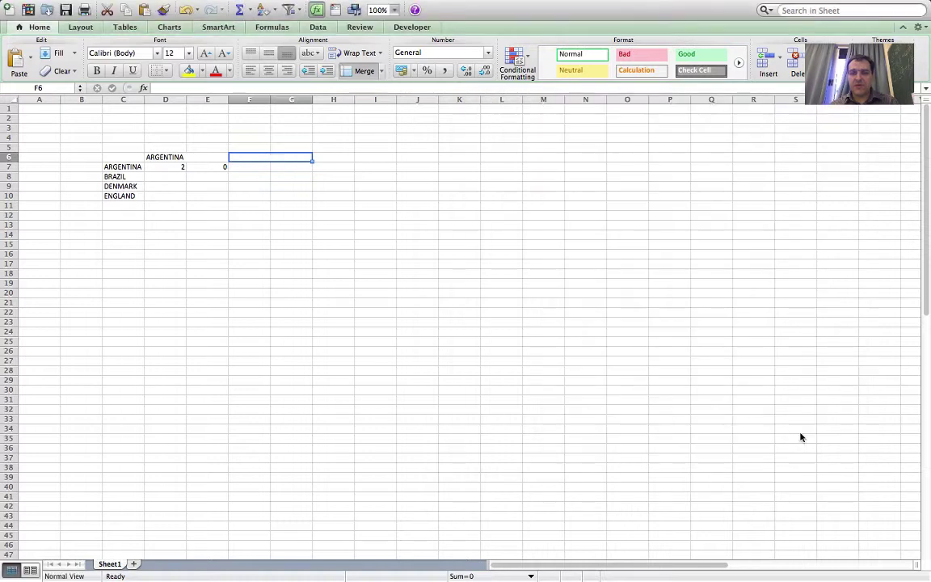
left_click(452, 312)
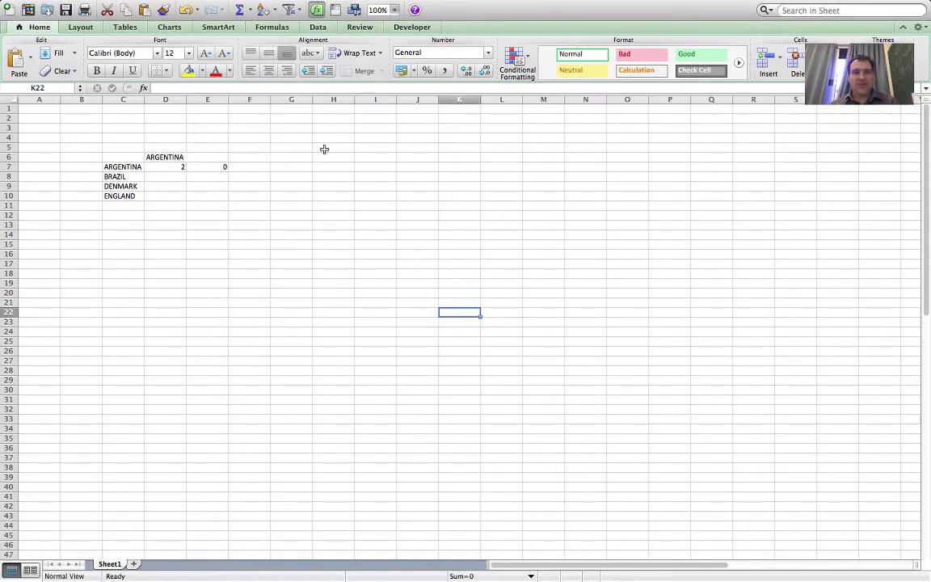
left_click_drag(329, 156, 367, 158)
left_click(209, 7)
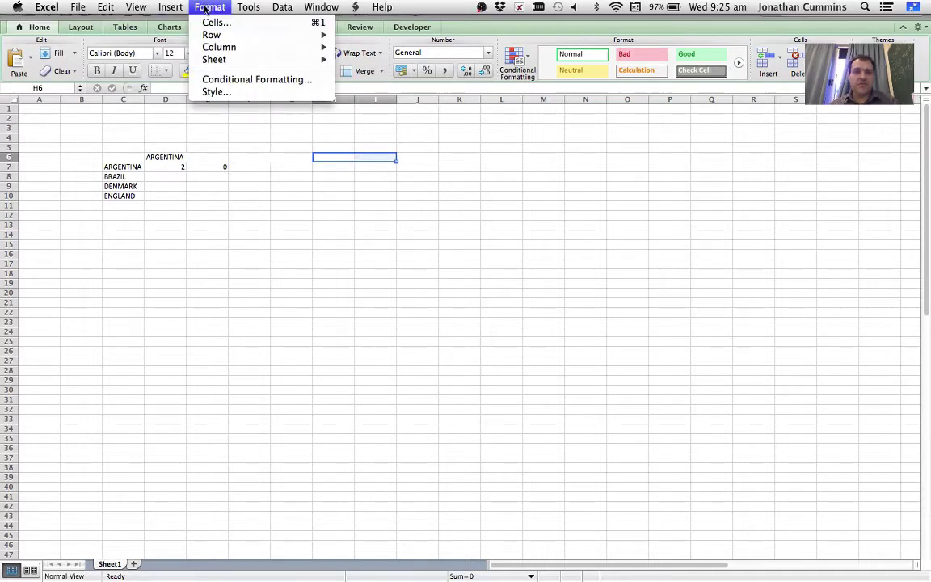
left_click(214, 22)
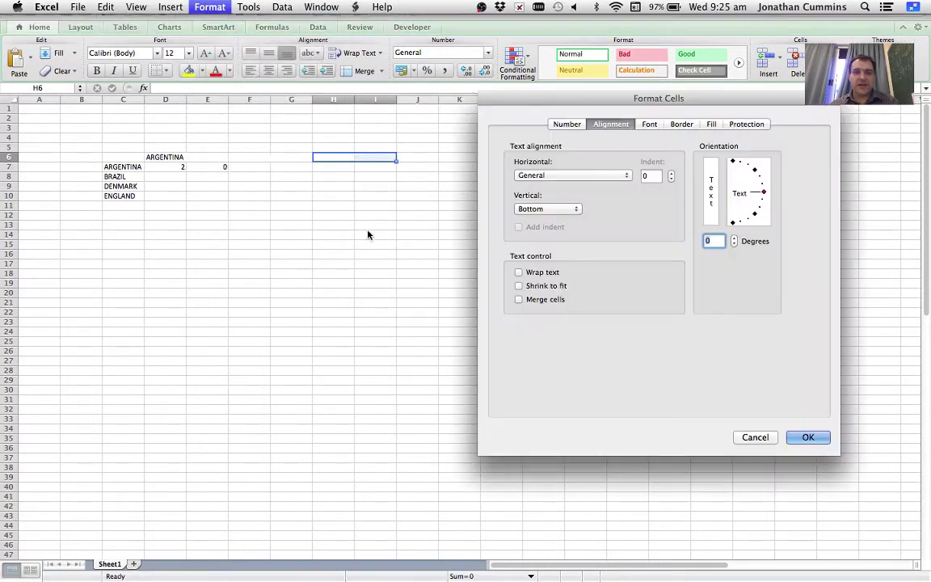
left_click(518, 299)
left_click(807, 437)
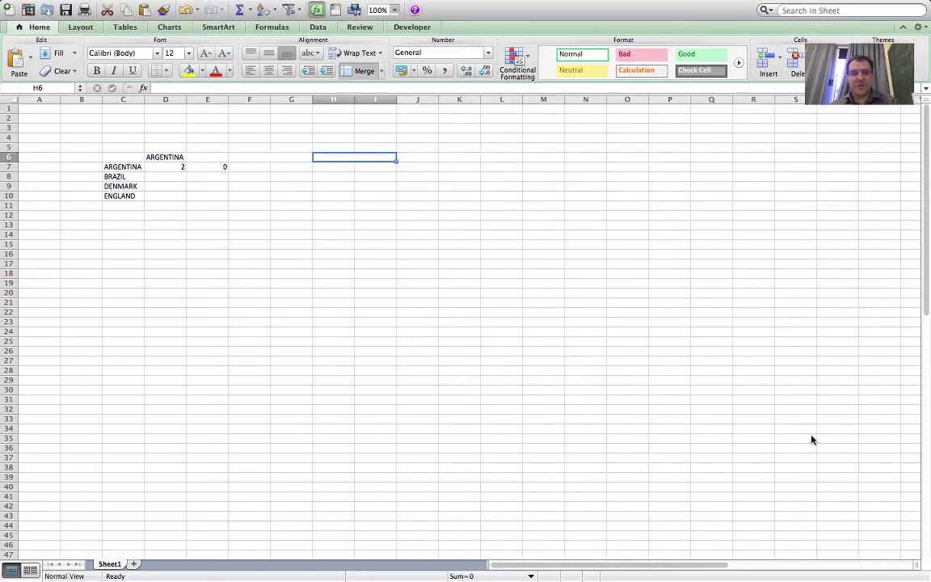
Step: Merge J6:K6 into the last two-column team header
left_click_drag(415, 155, 452, 156)
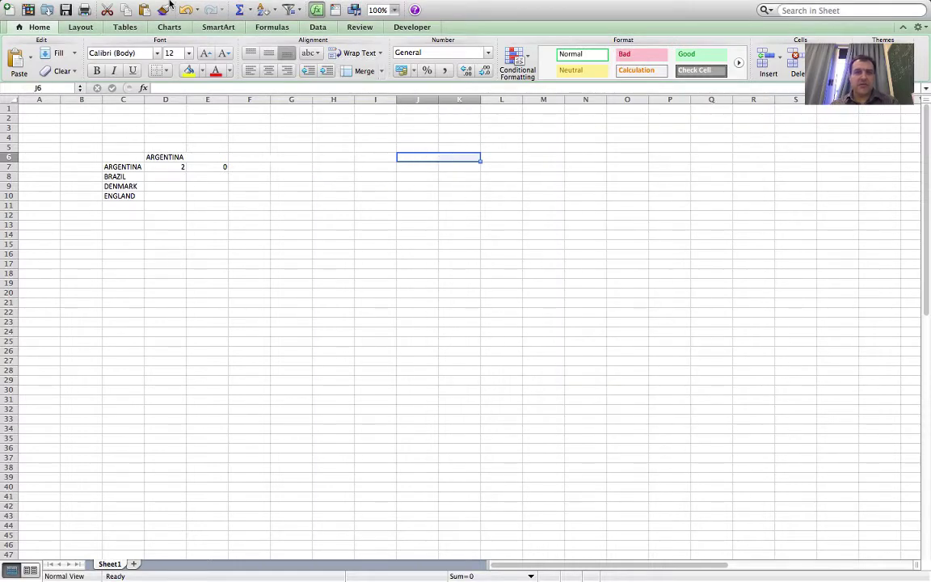
left_click(209, 6)
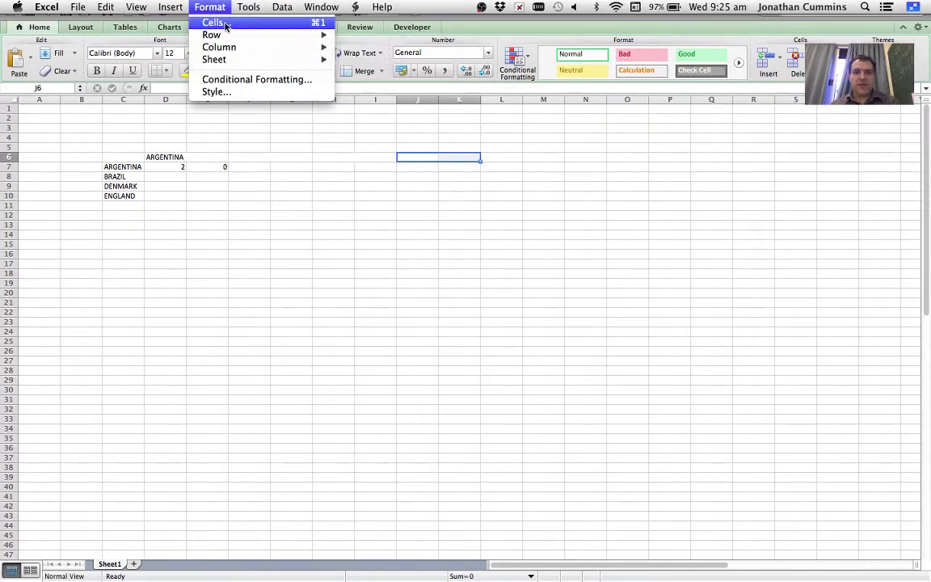
left_click(214, 22)
left_click(518, 299)
left_click(800, 437)
left_click(299, 243)
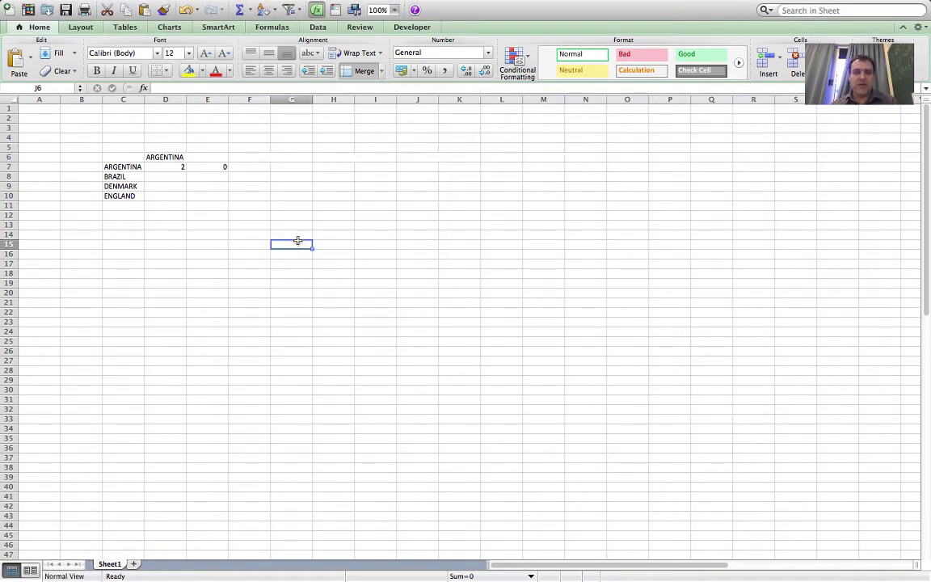
left_click(251, 156)
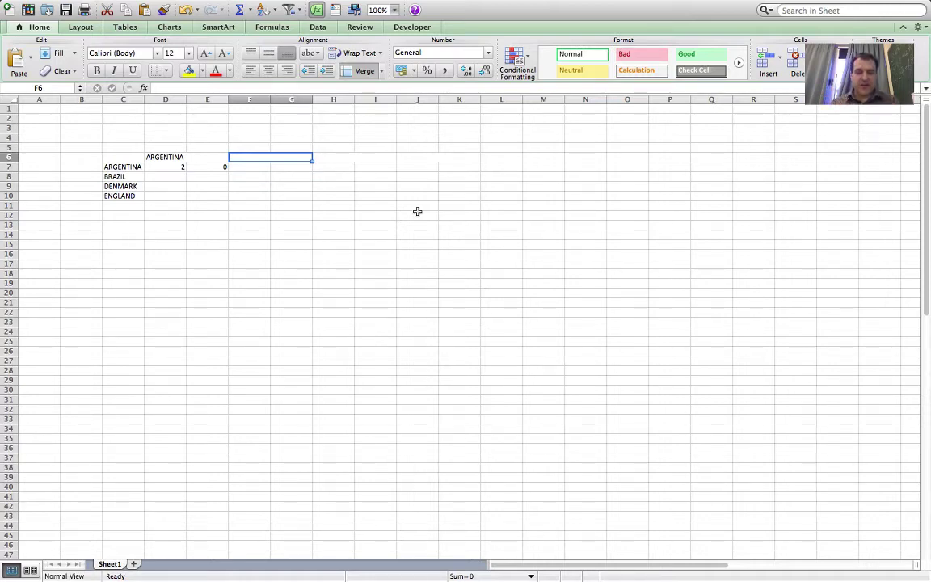
Step: Type BRAZIL in F6, DENMARK in H6 and ENGLAND in J6
type("BRA")
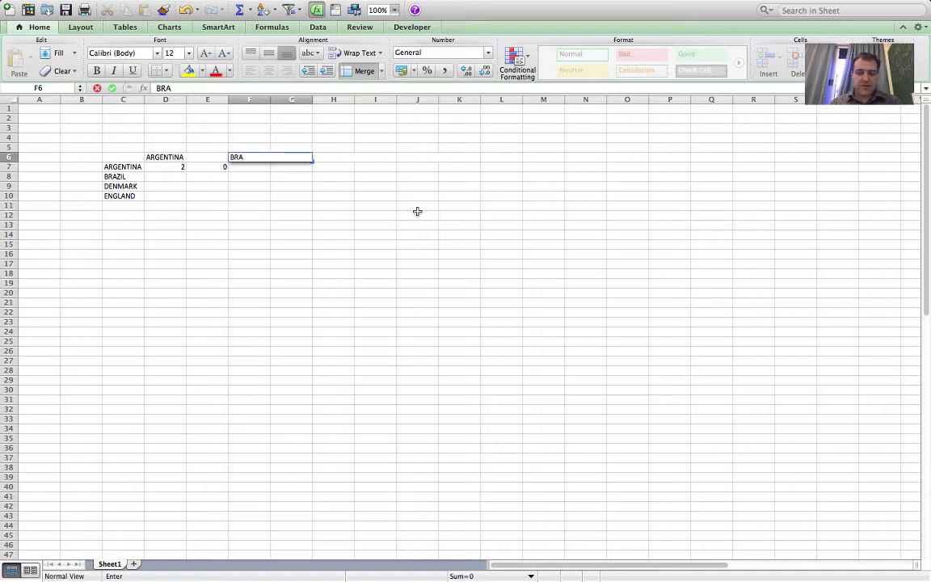
type("ZIL")
key("Tab")
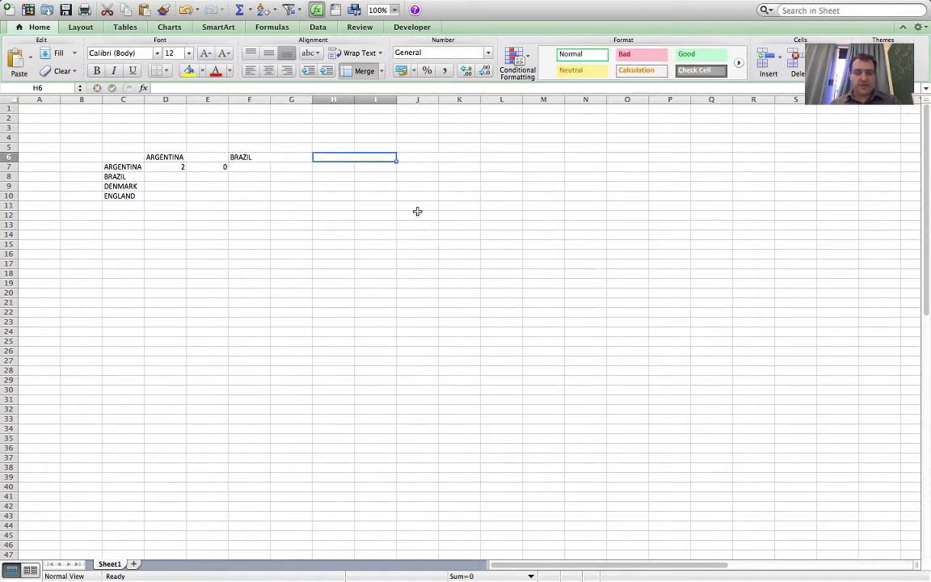
type("DENMARK")
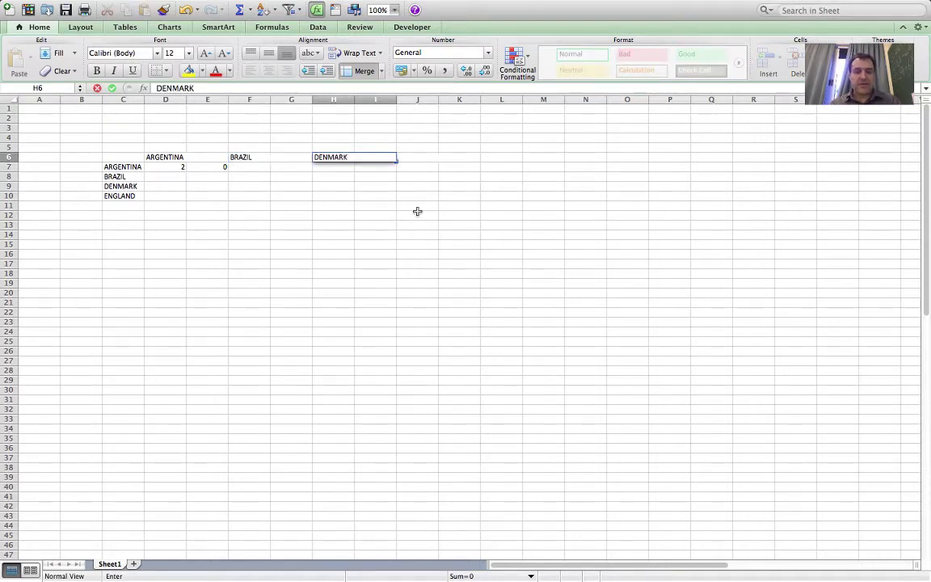
key("Tab")
type("EN")
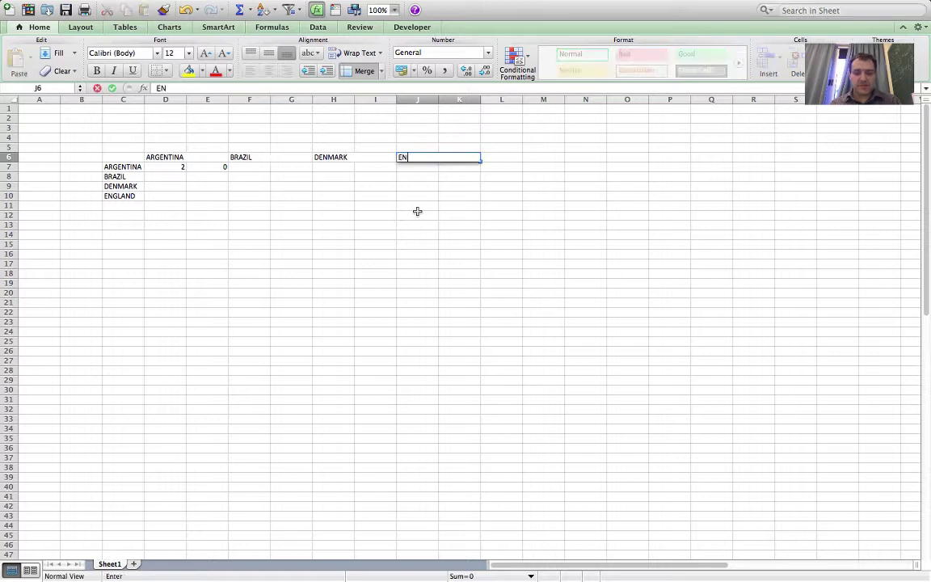
type("GLAND")
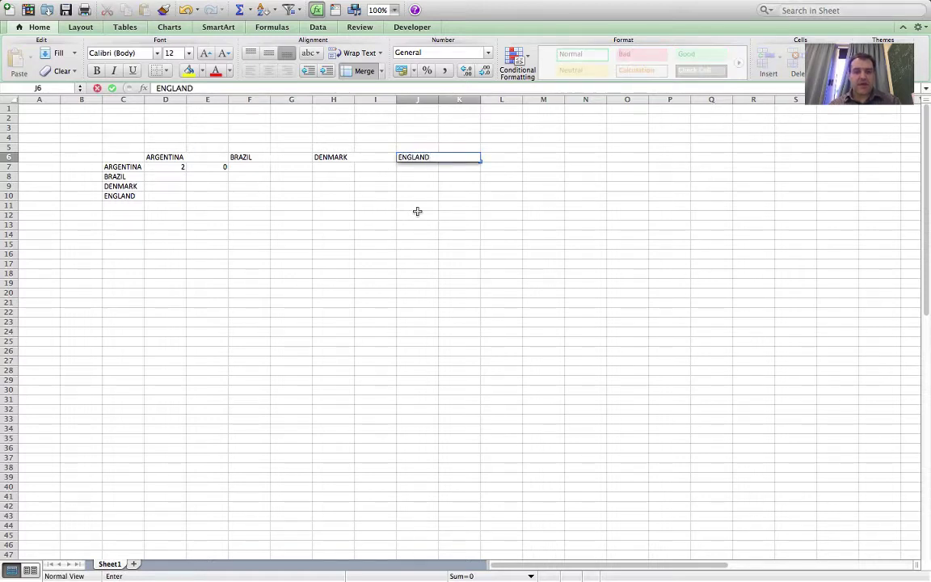
key("Return")
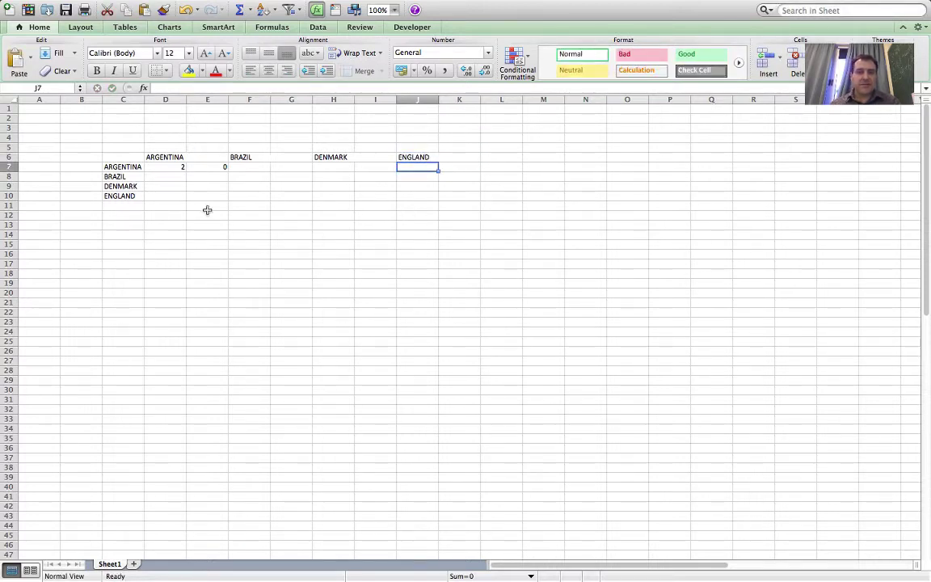
left_click(159, 197)
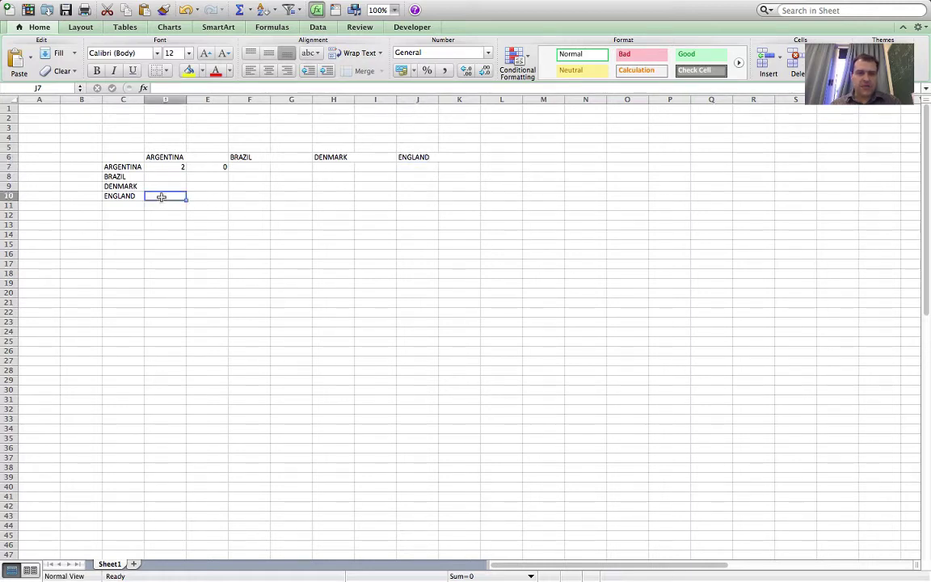
left_click(246, 217)
Step: Put an outside border around the score pair D7:E7
left_click_drag(175, 167, 205, 167)
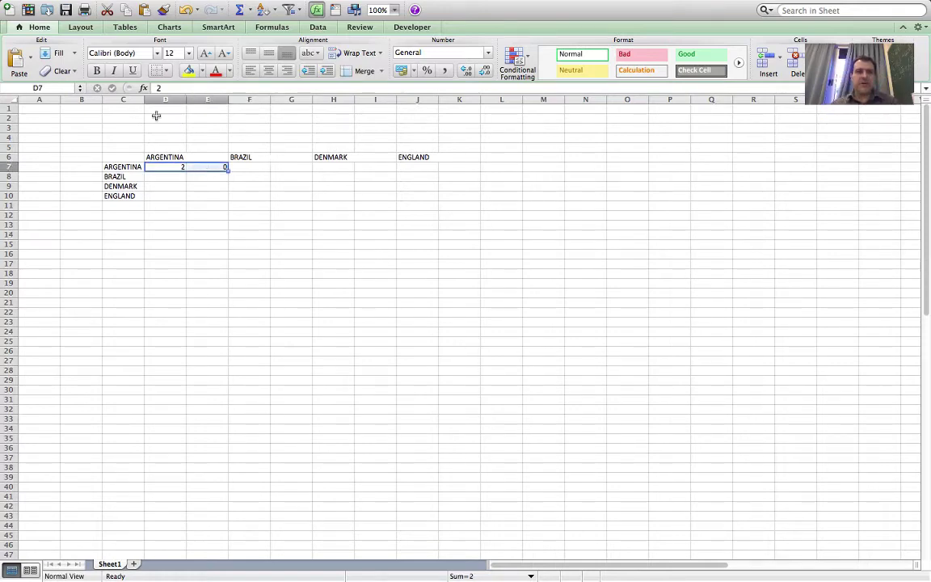
left_click(165, 71)
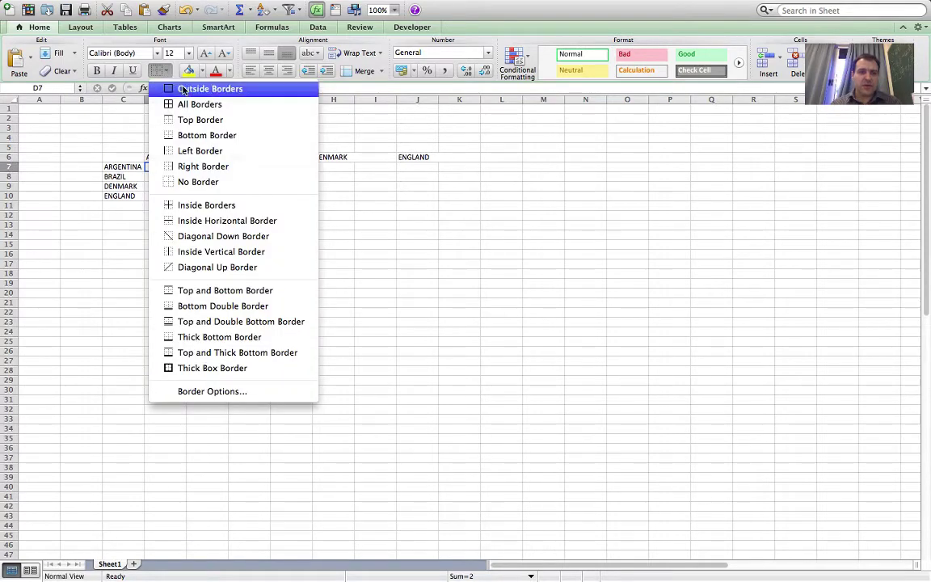
left_click(168, 90)
left_click(243, 264)
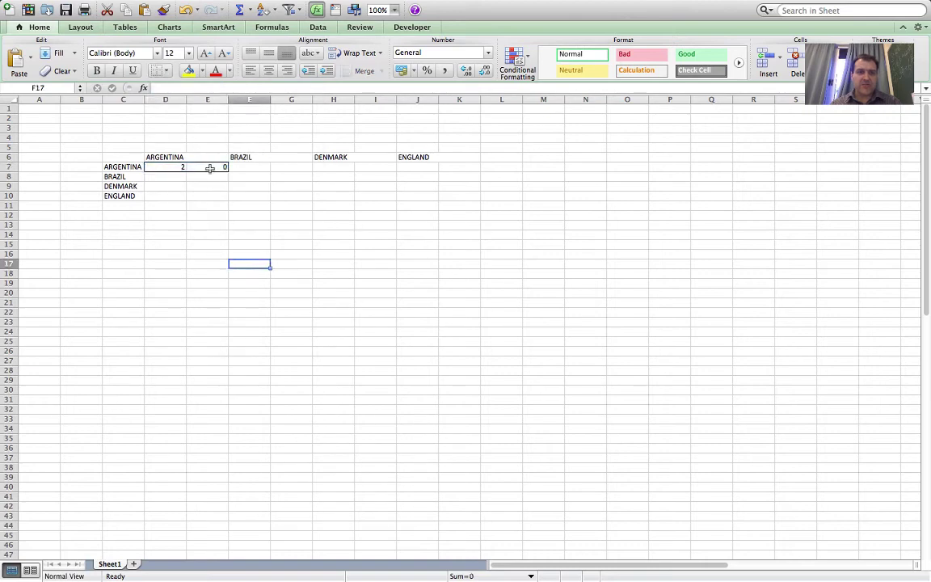
Step: Copy the boxed D7:E7 pair and paste it across D7:K10
left_click(207, 166)
left_click_drag(169, 167, 200, 167)
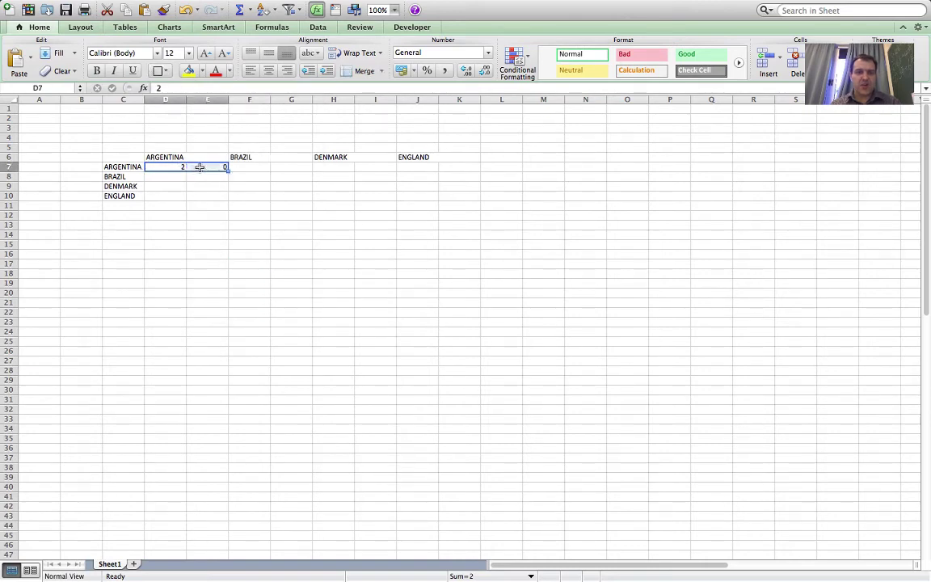
key("super+c")
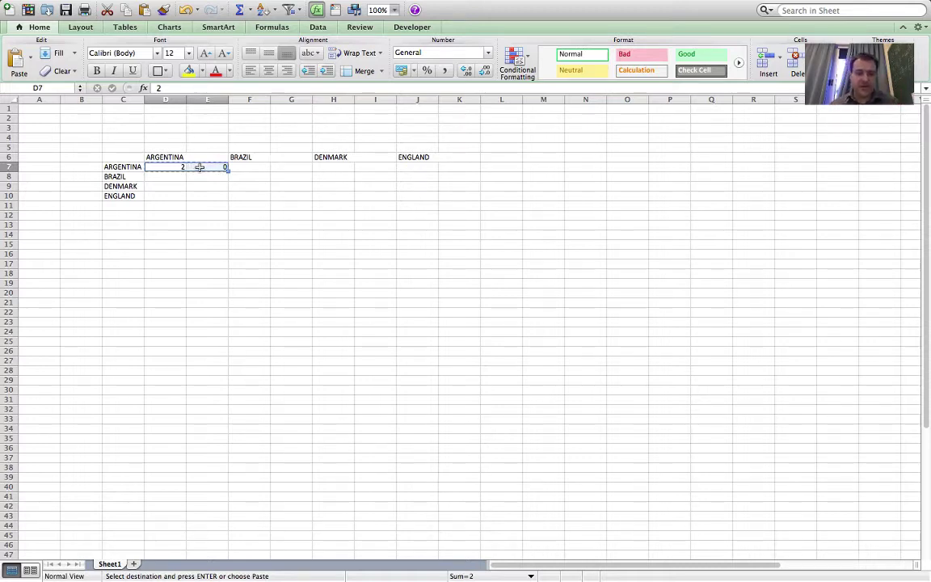
left_click(167, 198)
left_click_drag(167, 198, 447, 170)
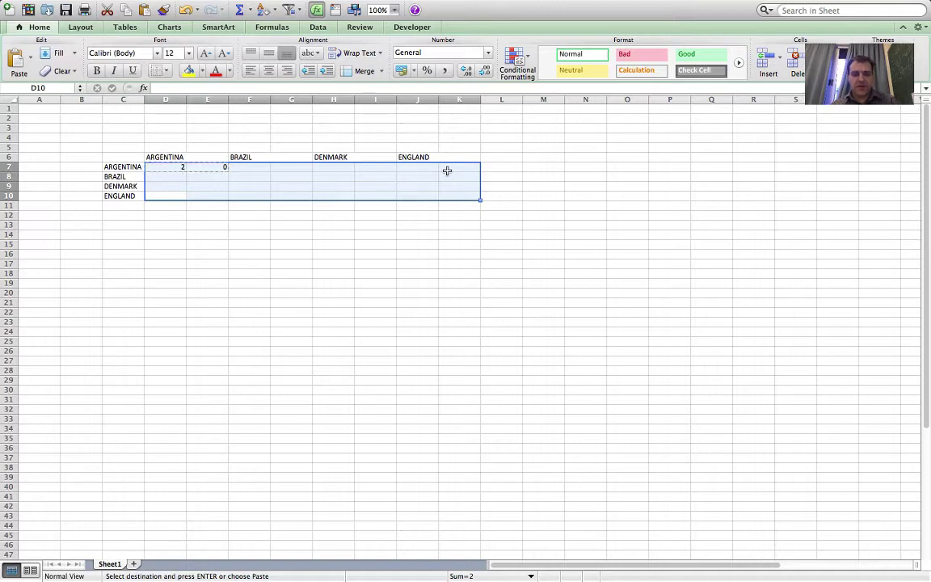
key("super+v")
left_click(471, 226)
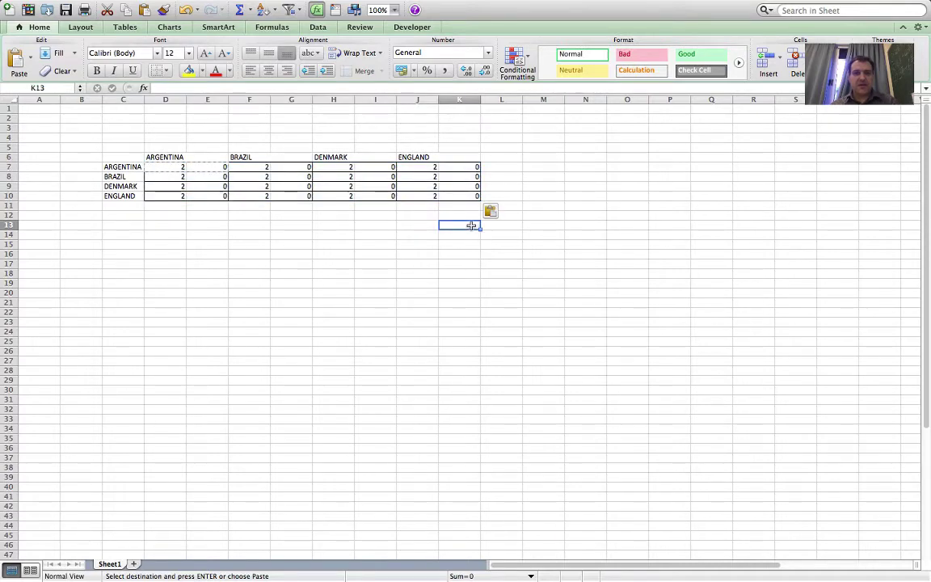
Step: Centre the scores across the D7:K10 grid
left_click(171, 168)
left_click_drag(171, 167, 461, 194)
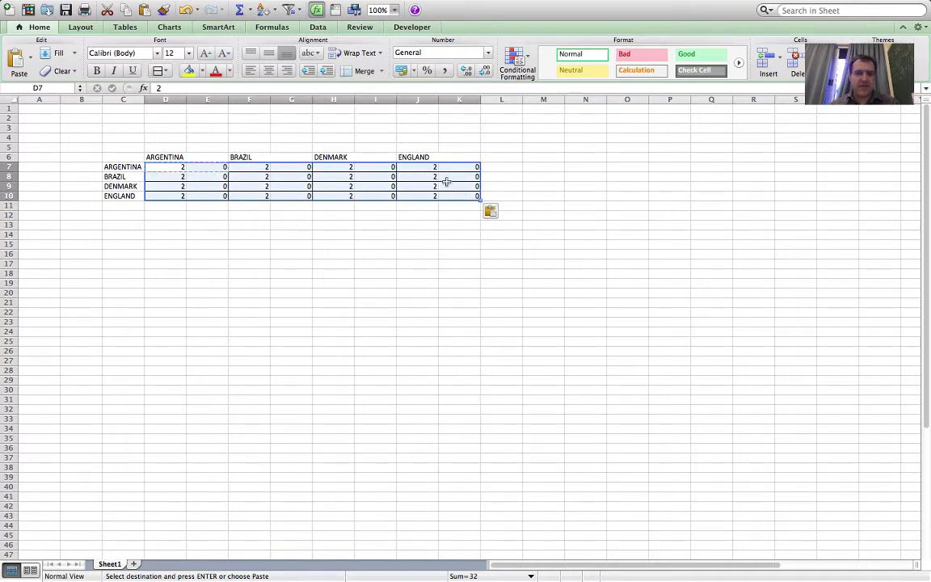
left_click(269, 71)
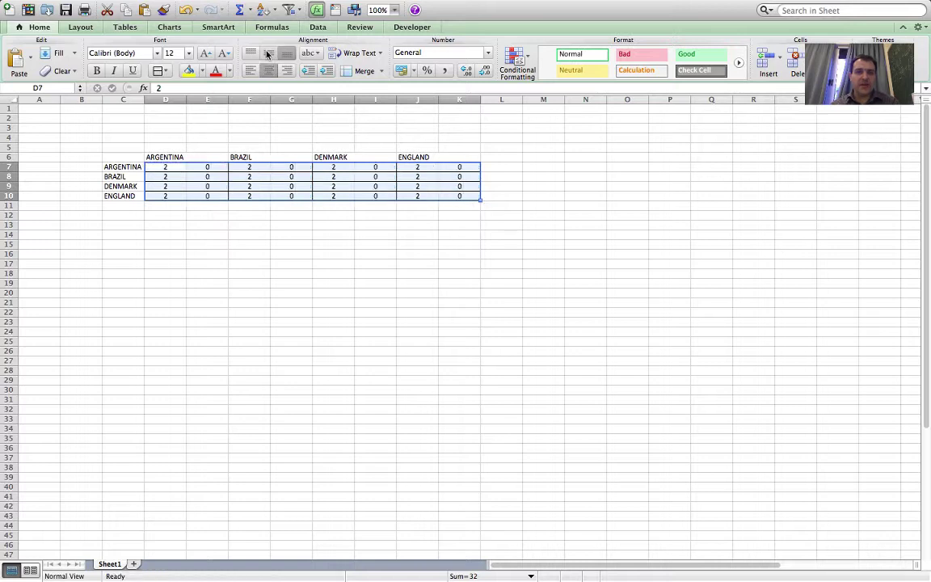
left_click(347, 265)
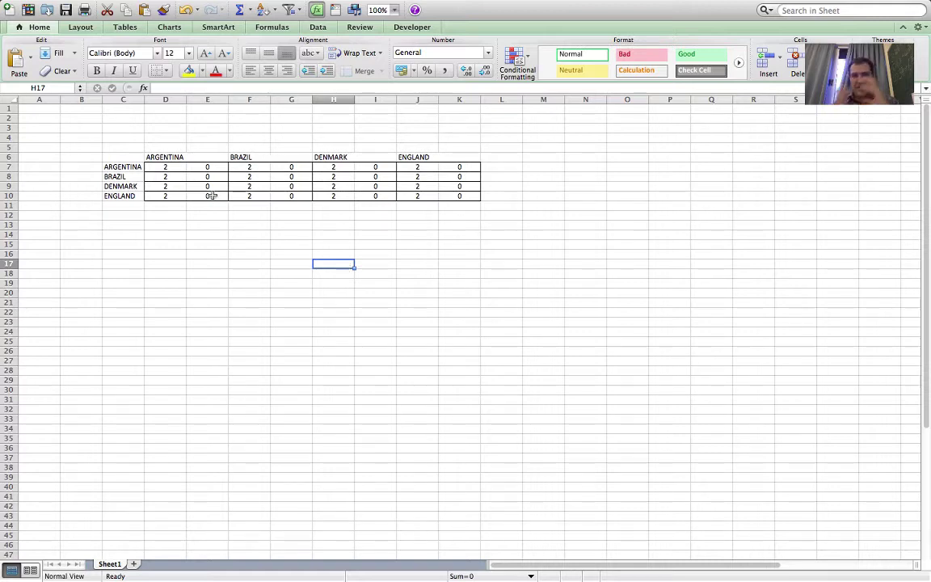
Step: Increase the height of rows 7 to 10 to 36
mouse_move(9, 167)
left_mouse_down()
mouse_move(11, 196)
mouse_move(12, 175)
mouse_move(11, 185)
left_mouse_up()
left_click(266, 368)
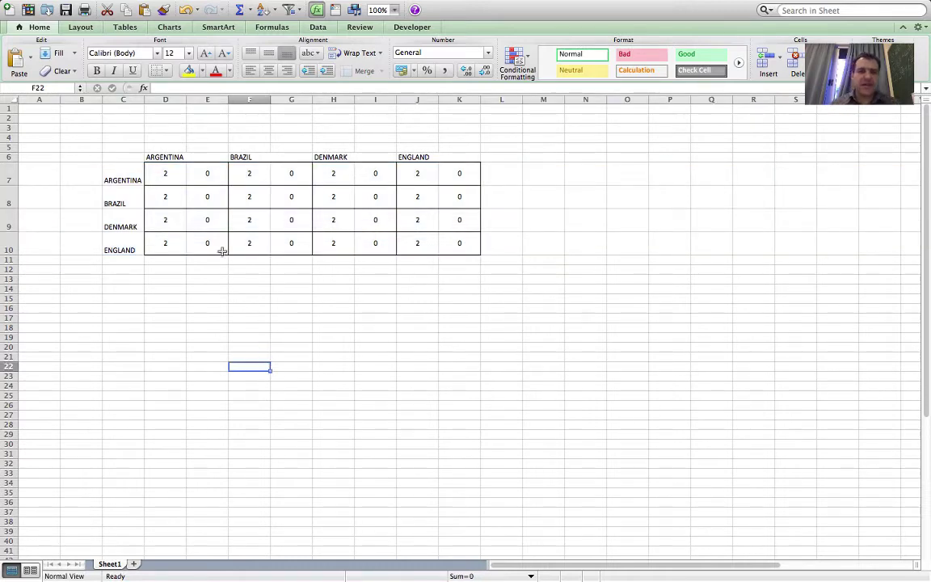
left_click(165, 157)
left_click_drag(165, 158, 424, 158)
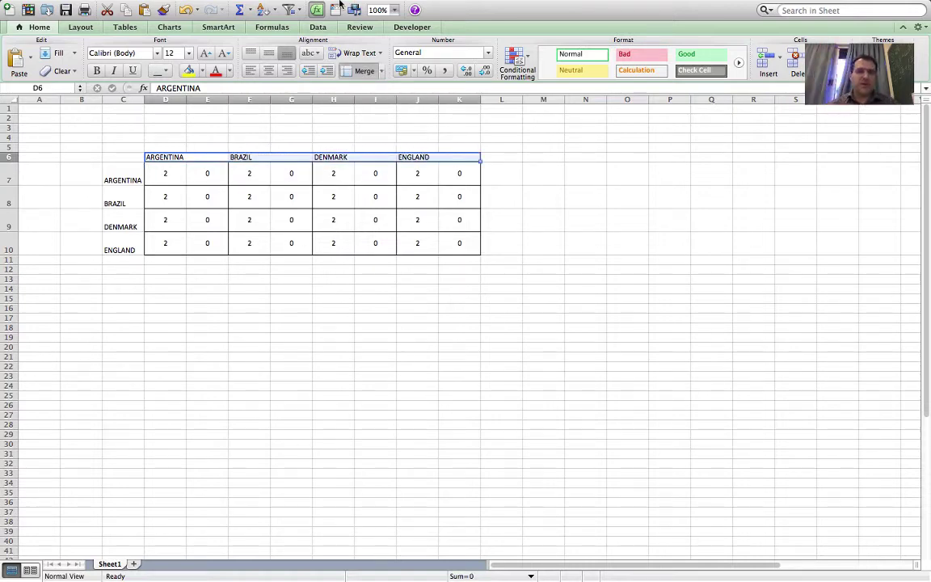
Step: Rotate the D6:K6 team headings to 90 degrees in Format Cells
mouse_move(316, 4)
left_click(214, 6)
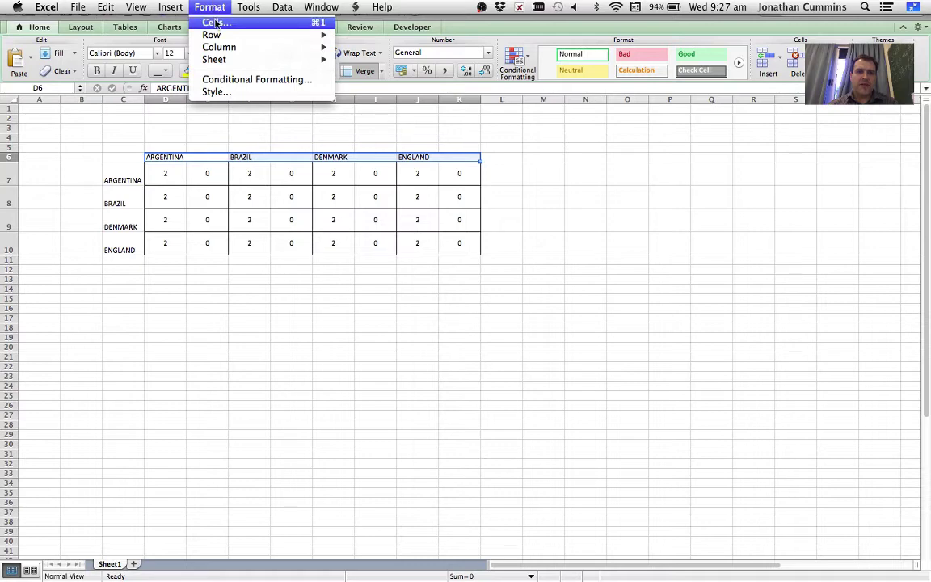
left_click(213, 22)
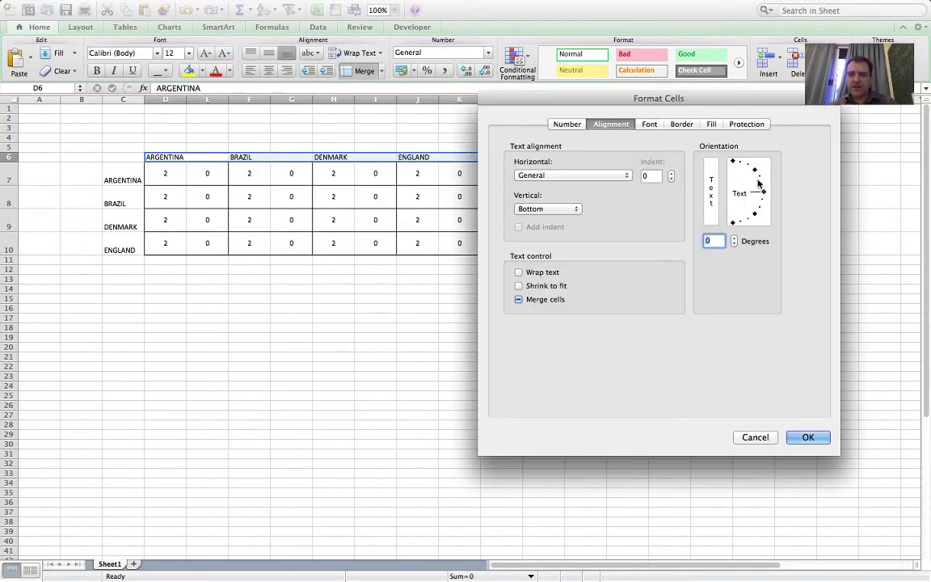
left_click_drag(764, 194, 730, 162)
left_click(807, 435)
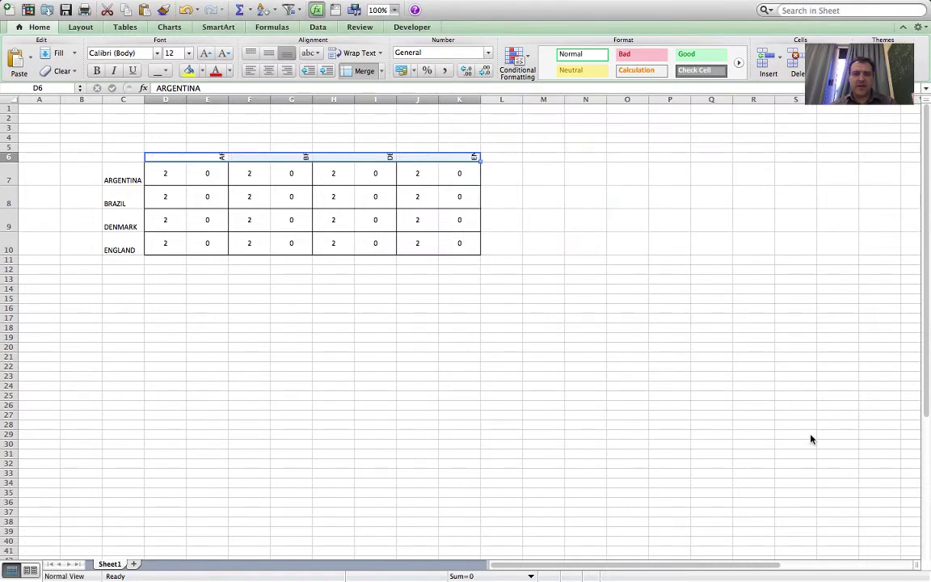
left_click(323, 306)
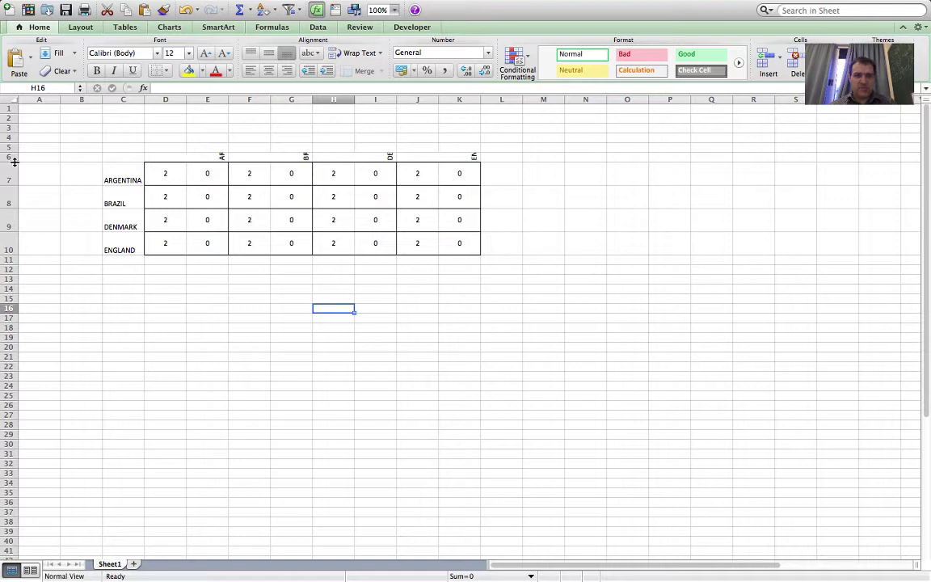
Step: Make row 6 taller and centre the sideways team names in D6:K6
left_click_drag(15, 162, 14, 203)
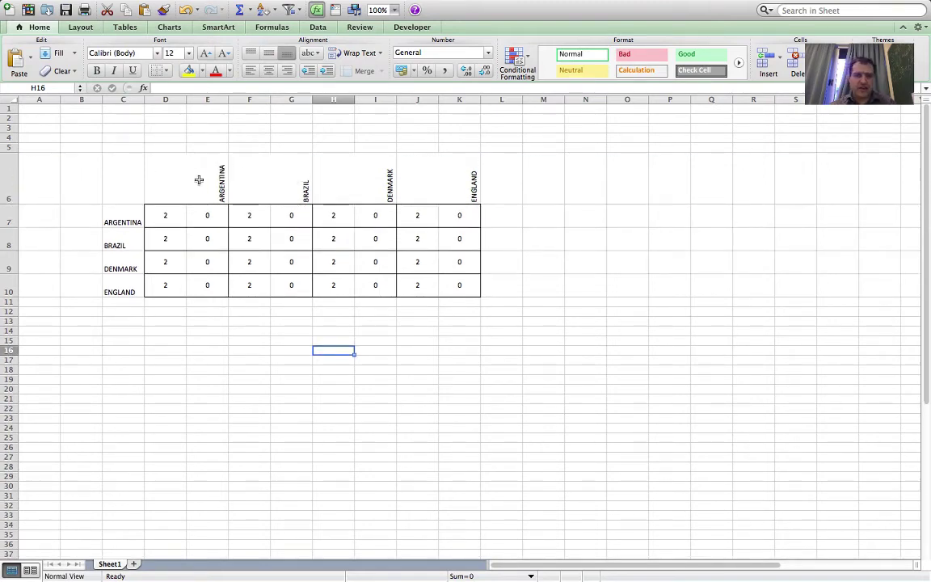
left_click_drag(193, 181, 443, 183)
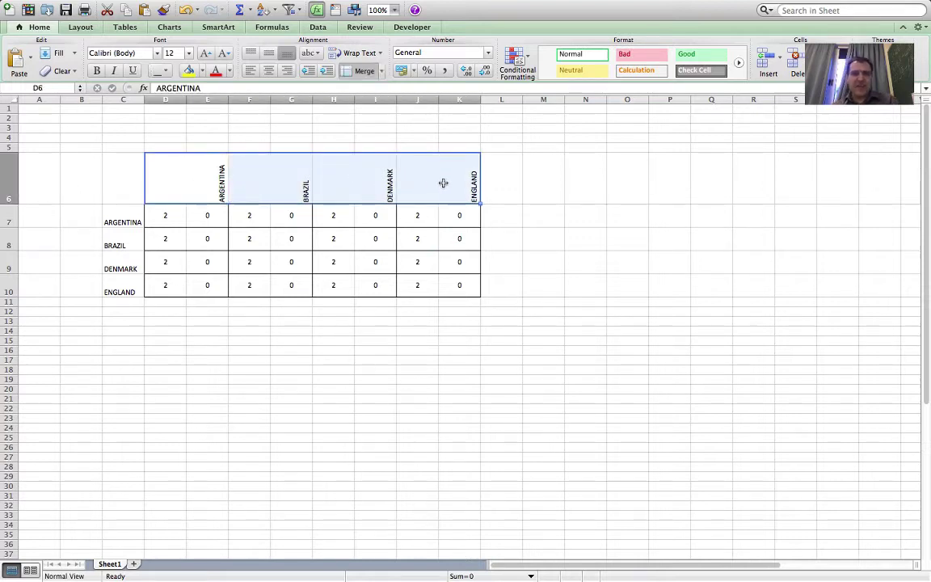
left_click(267, 71)
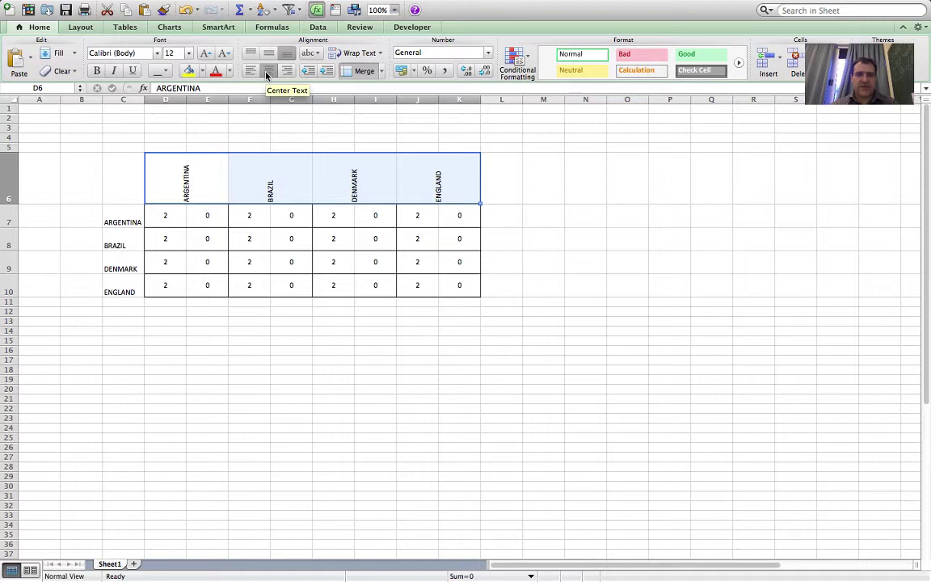
Step: Select the whole league table from the team names through the score cells
left_click(436, 329)
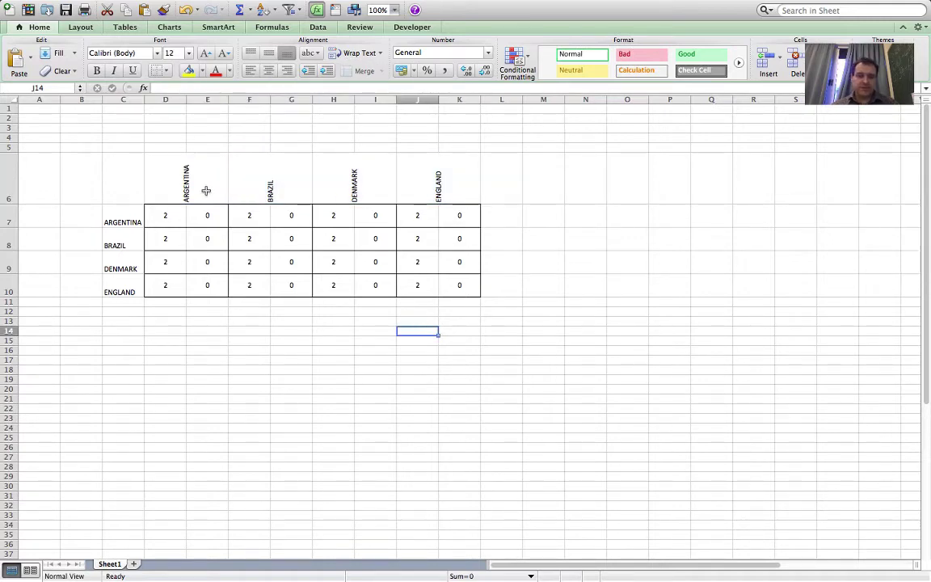
left_click_drag(167, 183, 407, 215)
left_click_drag(459, 282, 137, 177)
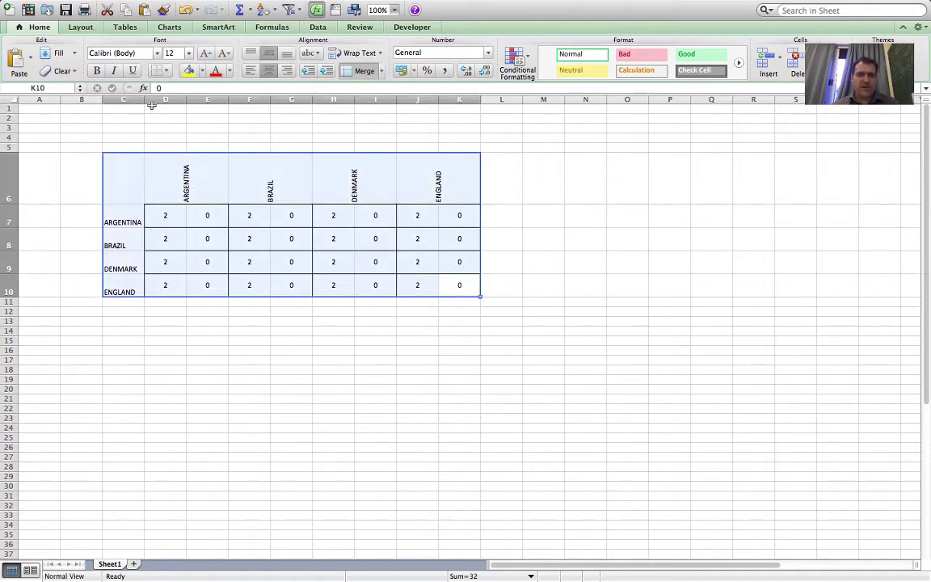
Step: Increase the table's font size to 22
left_click(205, 55)
left_click(205, 54)
left_click(205, 55)
left_click(205, 55)
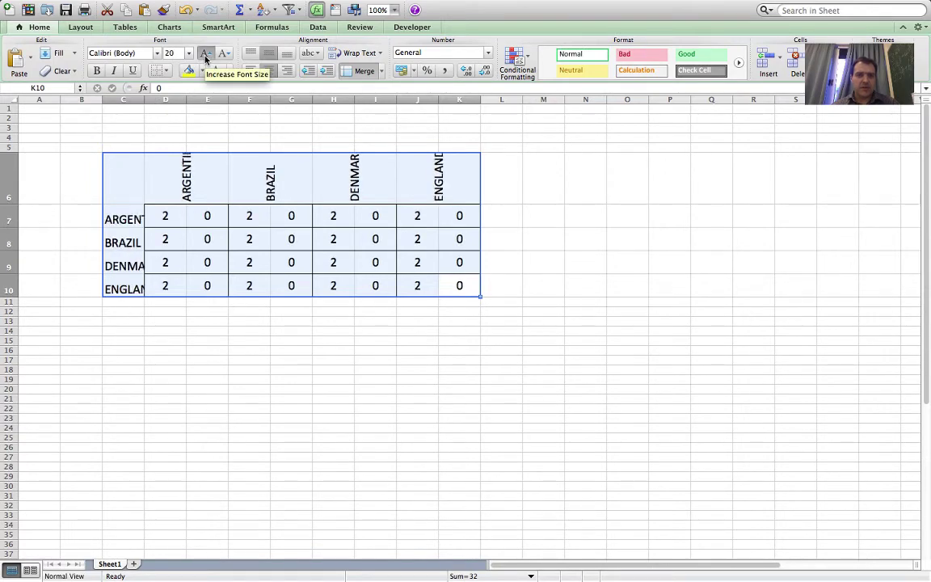
left_click(205, 55)
left_click(233, 286)
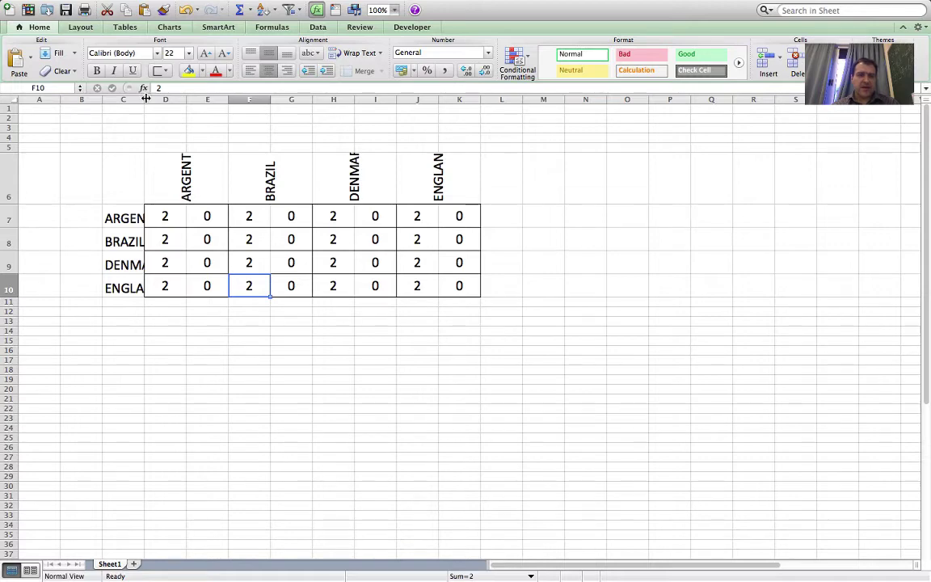
Step: Widen column C, heighten row 6, and narrow columns D–K to width 6.17
left_click_drag(146, 98, 196, 98)
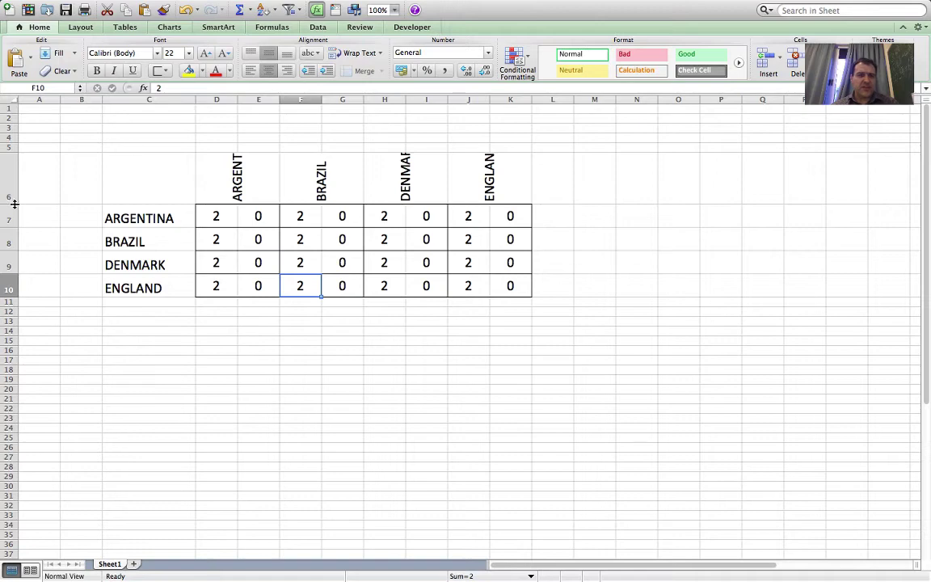
left_click_drag(15, 204, 16, 235)
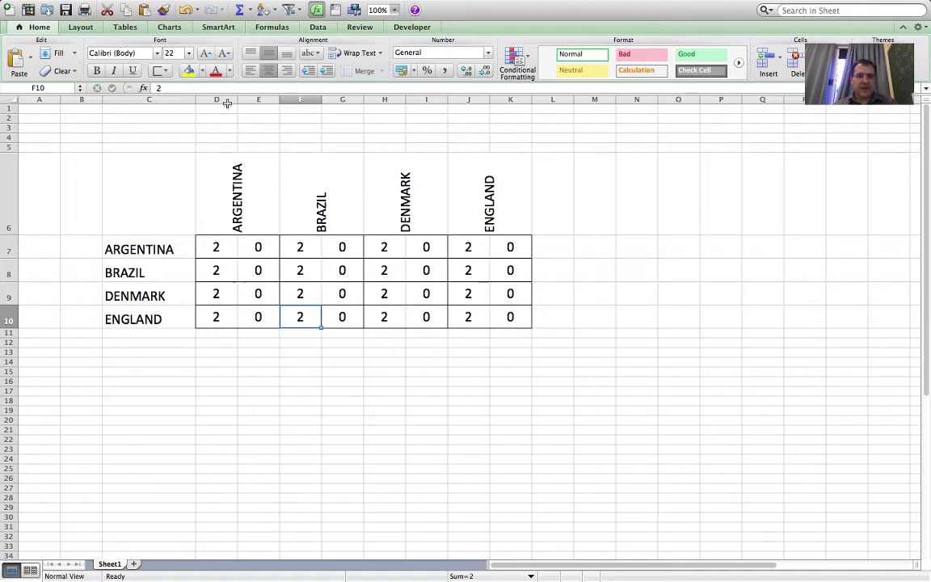
left_click_drag(224, 100, 510, 100)
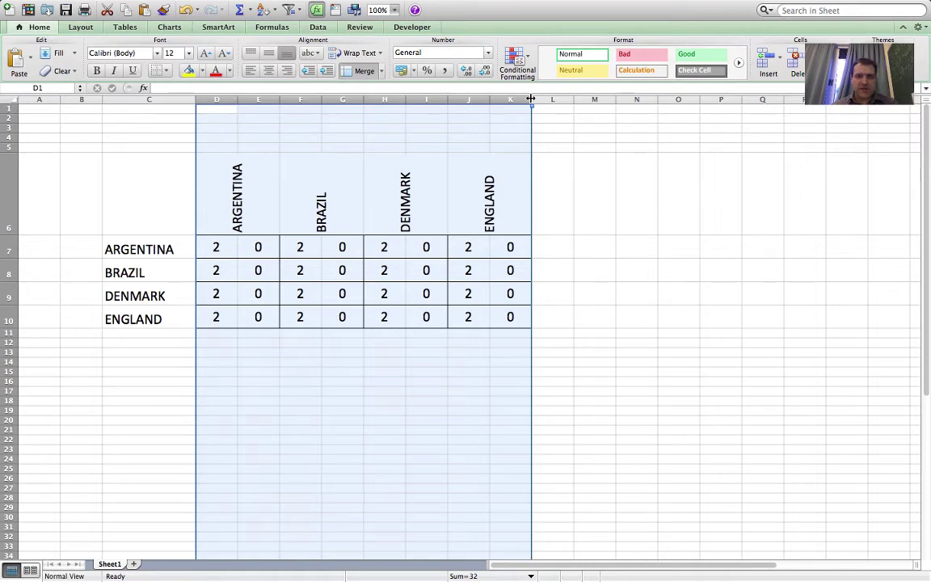
left_click_drag(240, 100, 223, 100)
left_click(528, 397)
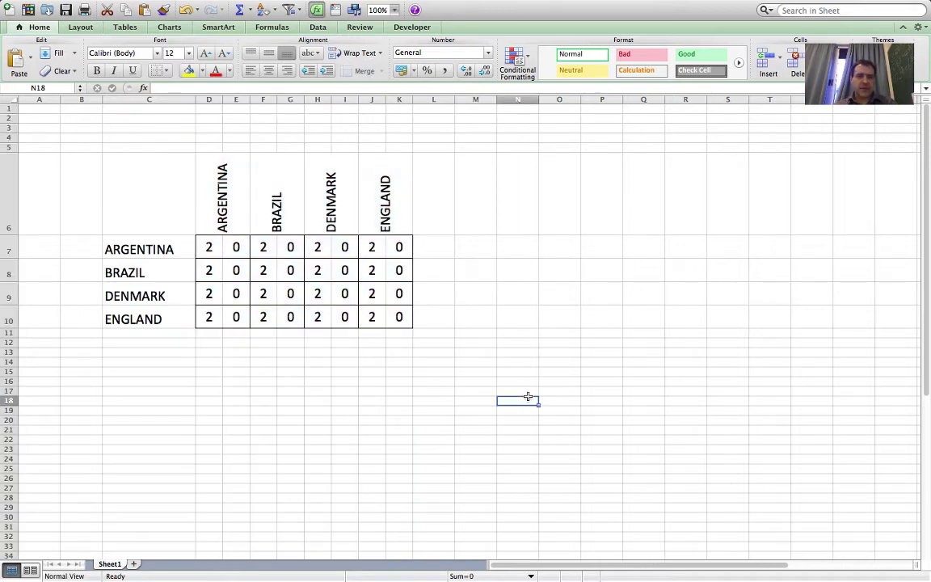
Step: Delete the 2 and 0 from cells D7 and E7
left_click(210, 248)
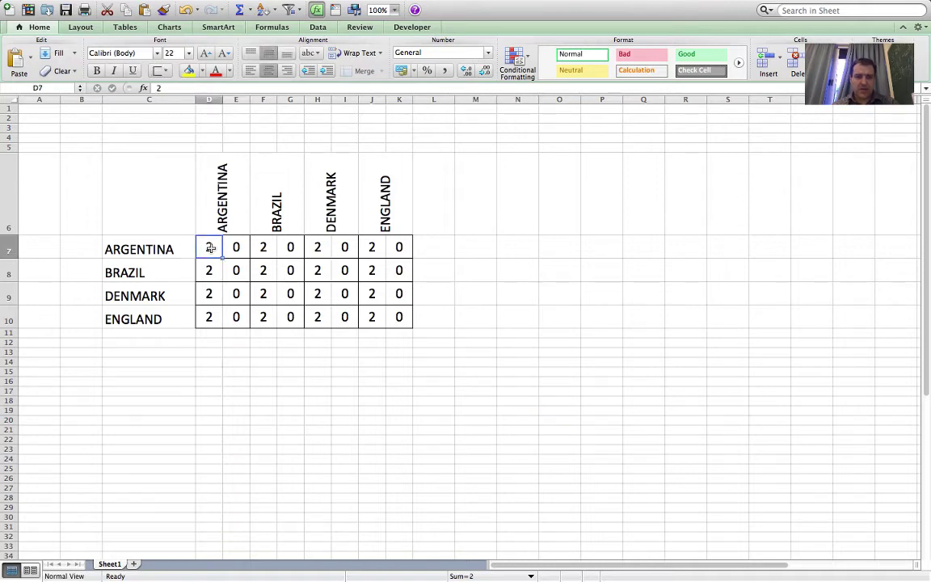
key("BackSpace")
left_click(237, 247)
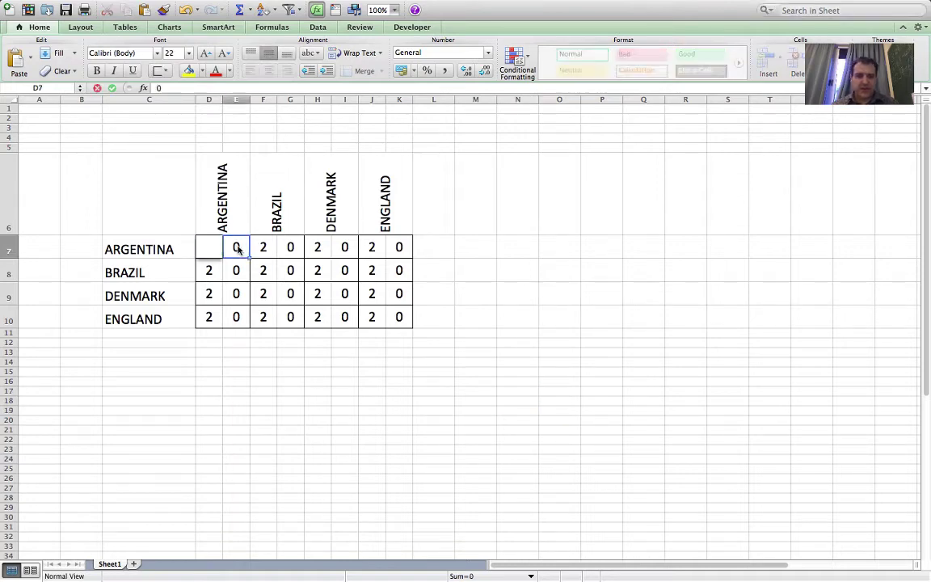
key("BackSpace")
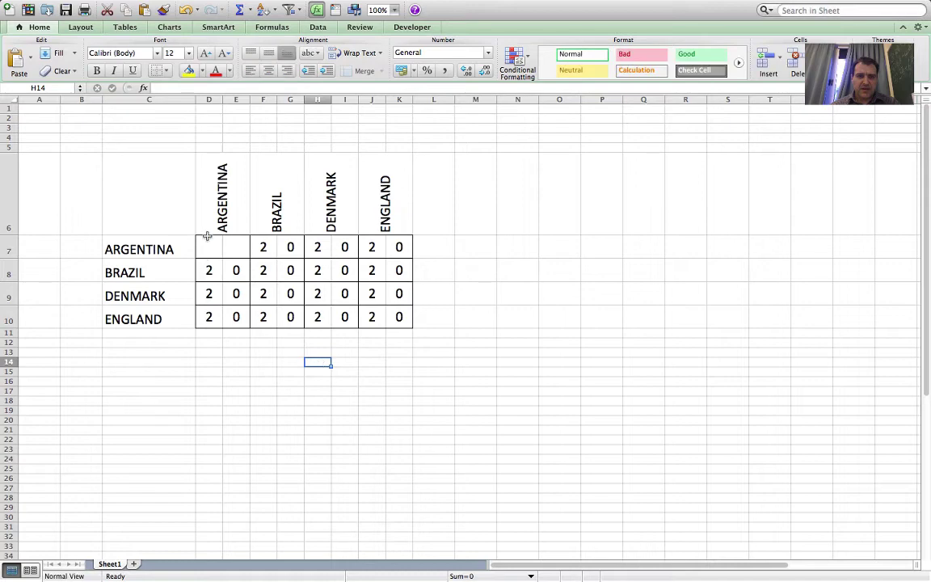
Step: Copy the empty D7:E7 pair over D7:K10 to clear every score
left_click_drag(208, 244, 243, 245)
key("super+c")
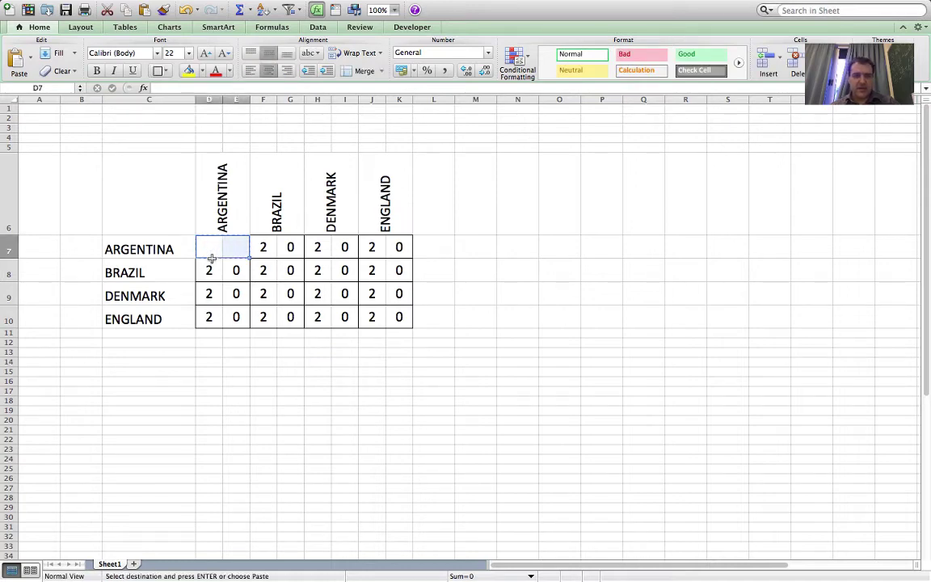
left_click_drag(211, 322, 394, 252)
key("super+v")
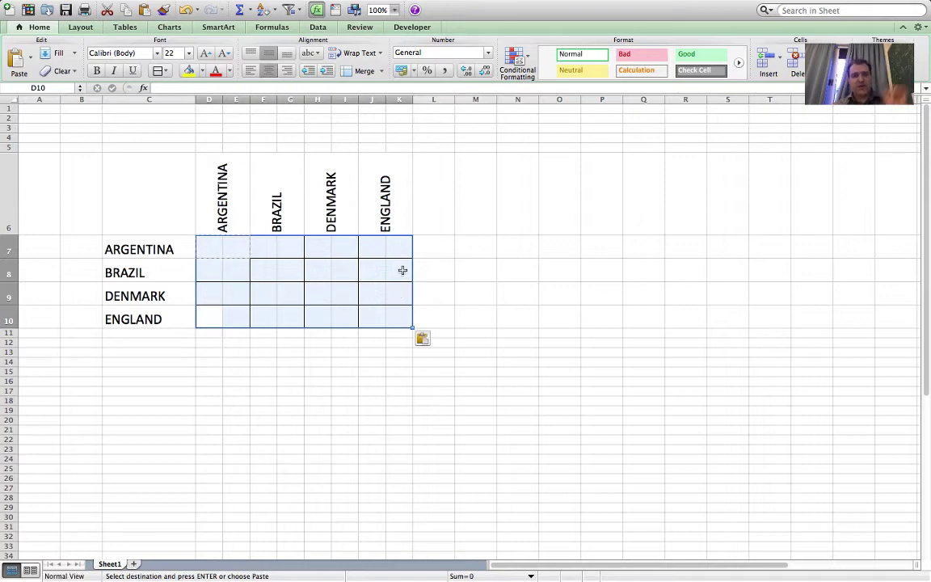
left_click(476, 345)
left_click(450, 374)
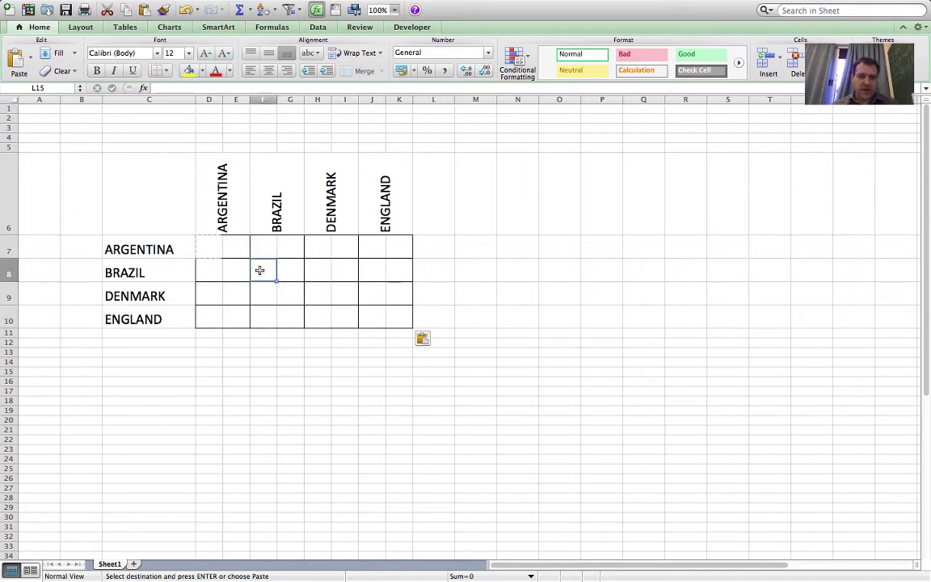
Step: Fill the diagonal cell pairs F8:G8, H9:I9, J10:K10 and D7:E7 with solid black
left_click_drag(258, 268, 294, 272)
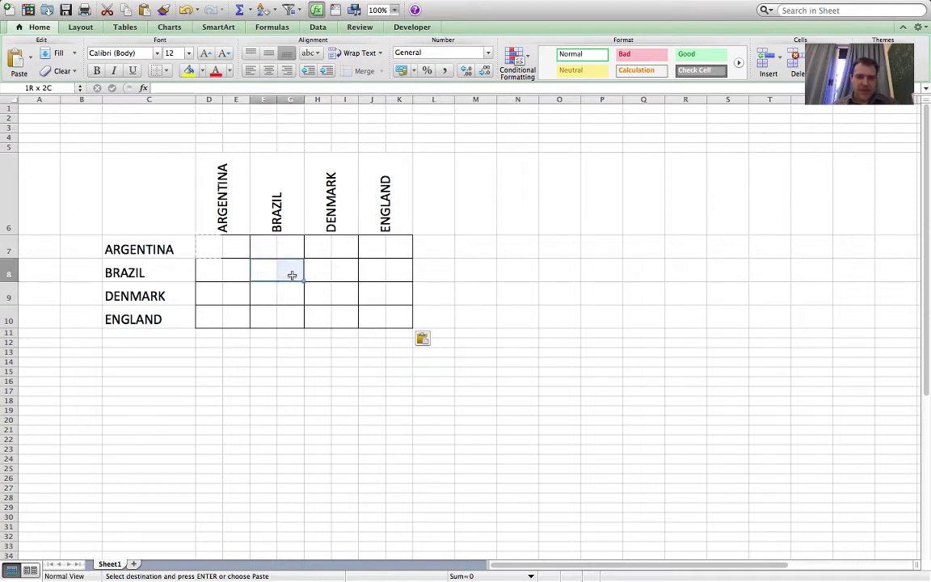
left_click(198, 72)
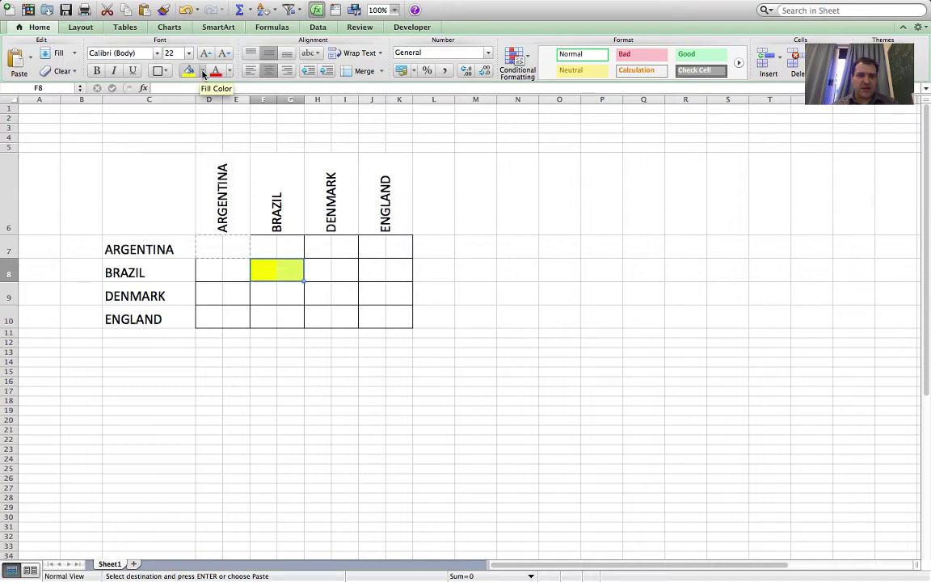
left_click(202, 72)
left_click(174, 89)
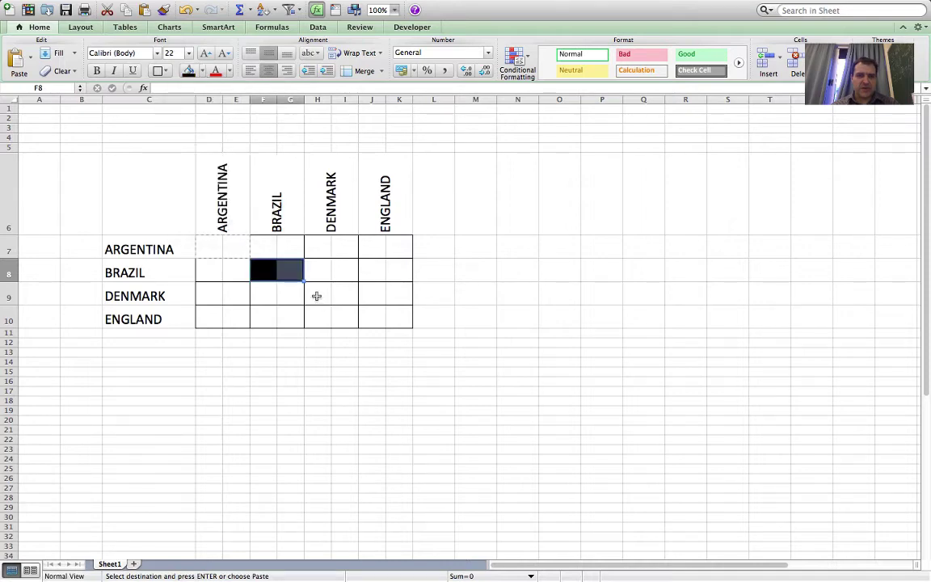
left_click(316, 295)
left_click_drag(316, 296, 404, 316)
left_click(195, 73)
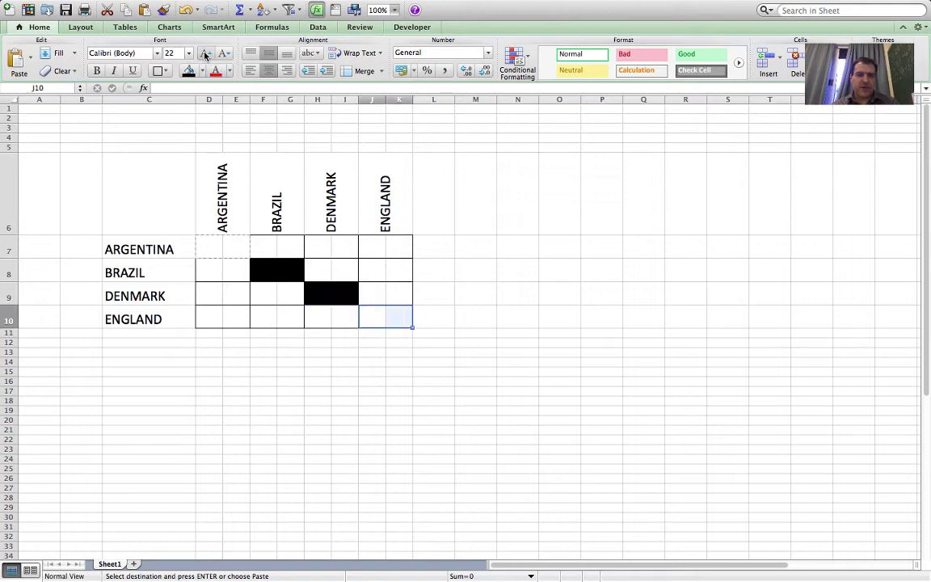
left_click(188, 70)
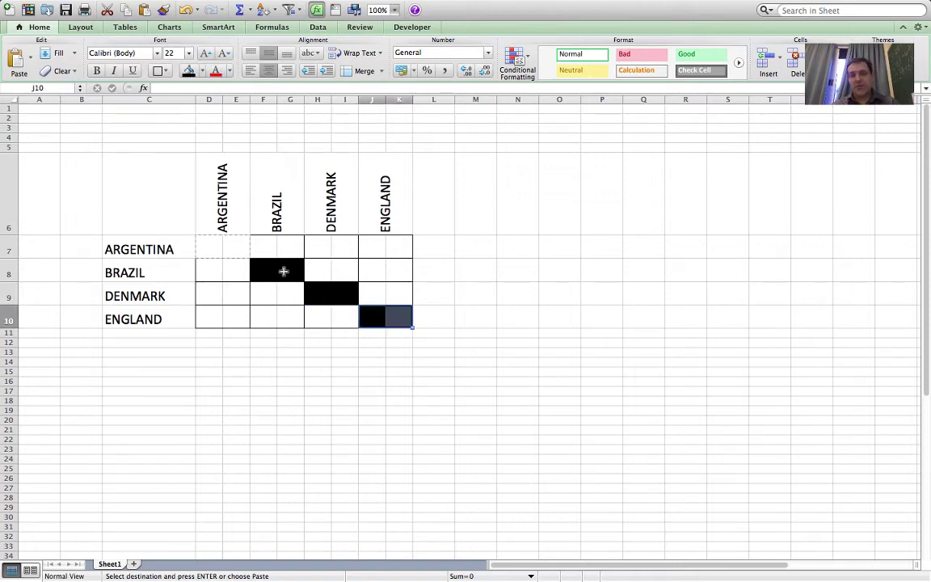
left_click(216, 246)
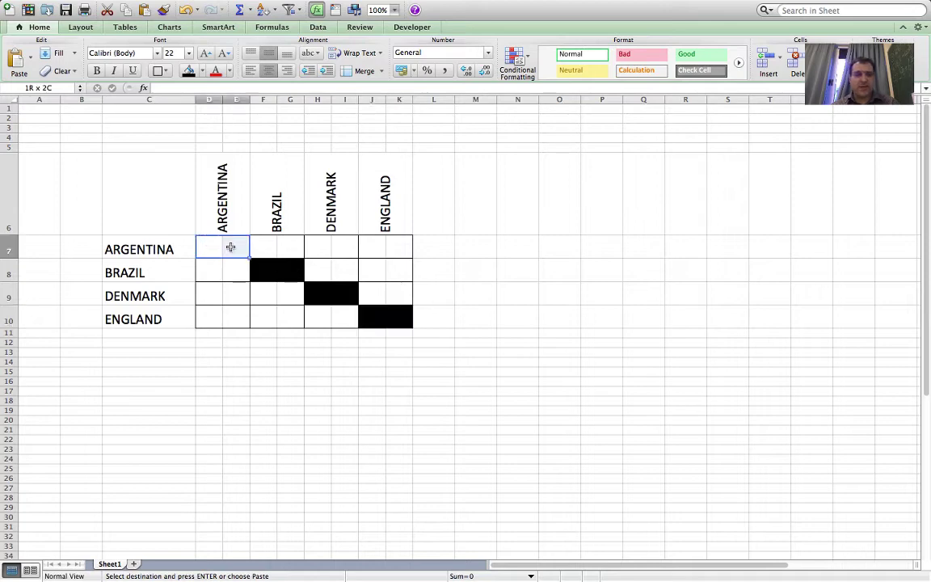
left_click(188, 71)
left_click(408, 507)
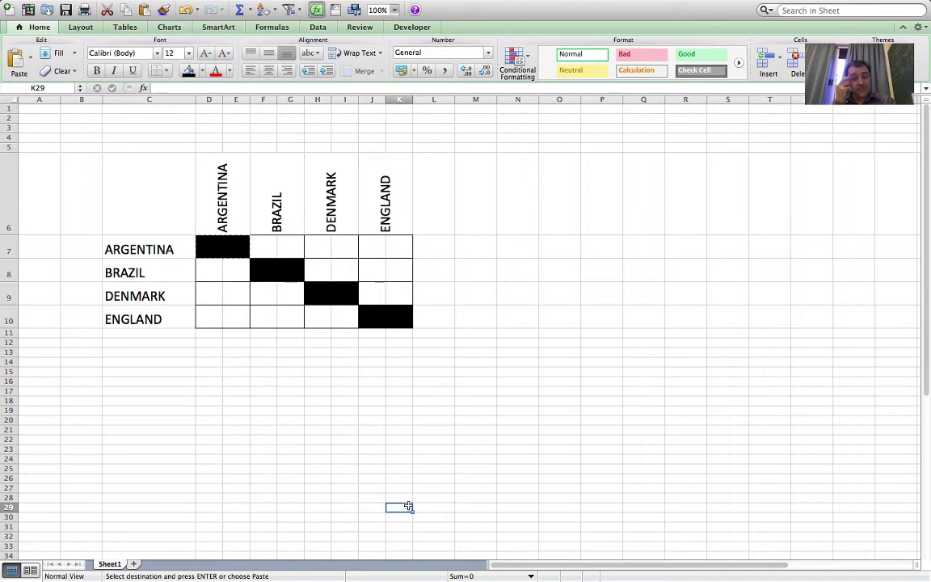
left_click(271, 242)
left_click_drag(271, 243, 287, 244)
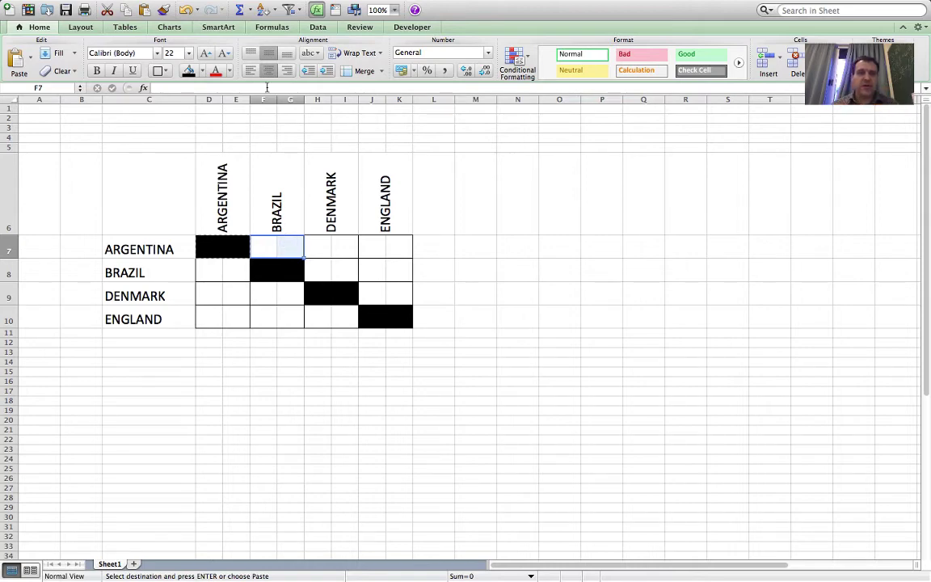
left_click(385, 361)
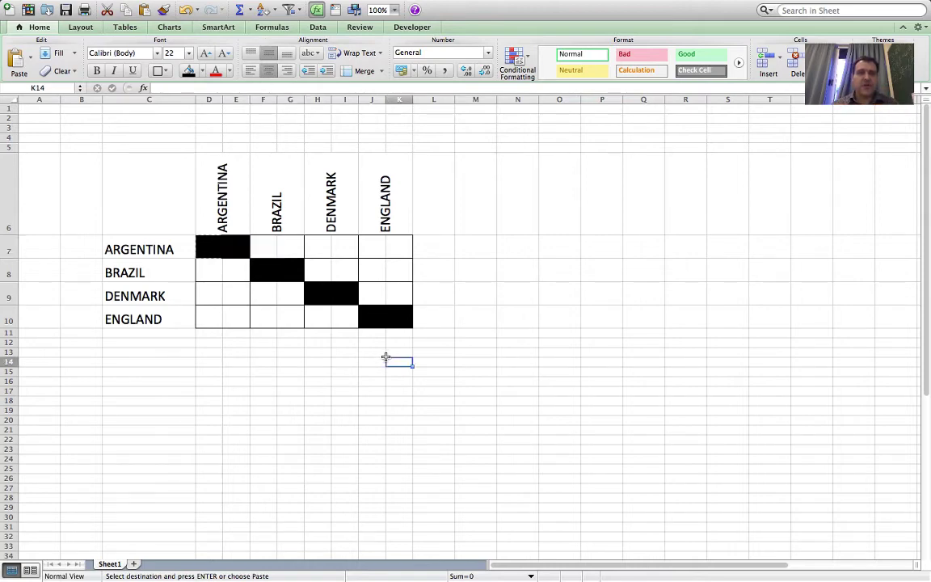
left_click(272, 245)
left_click_drag(271, 244, 288, 245)
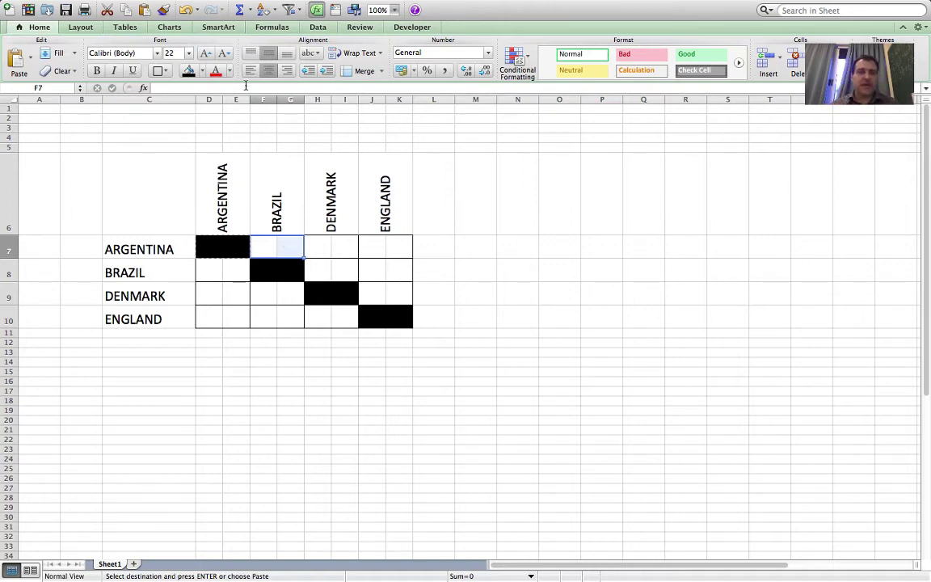
Step: In Format Cells, set a red dotted line style and add the middle vertical border
left_click(209, 6)
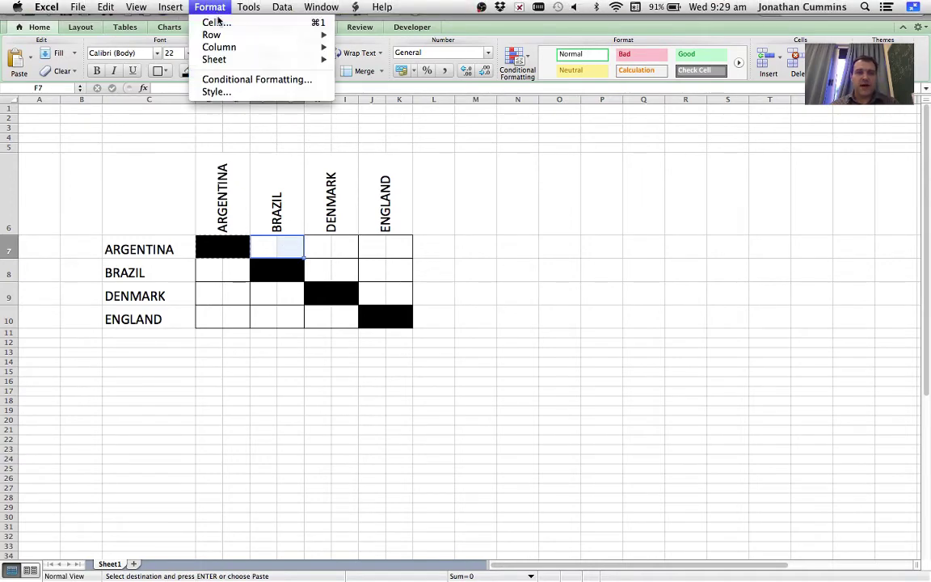
left_click(216, 23)
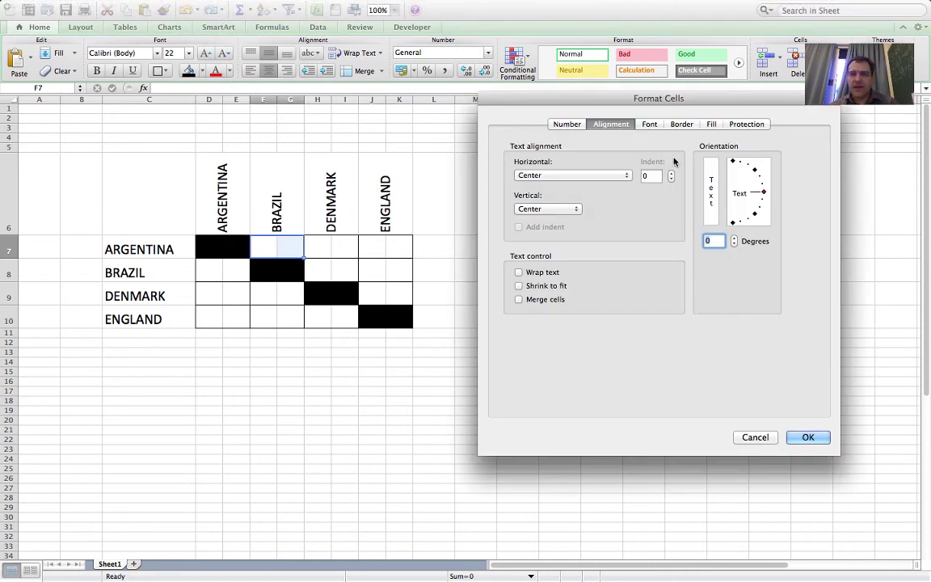
left_click(685, 127)
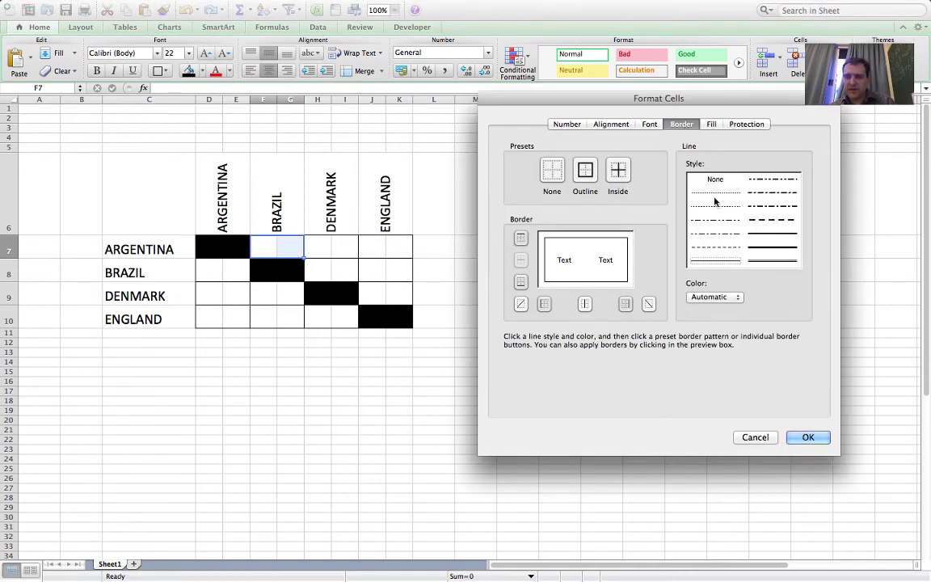
left_click(717, 207)
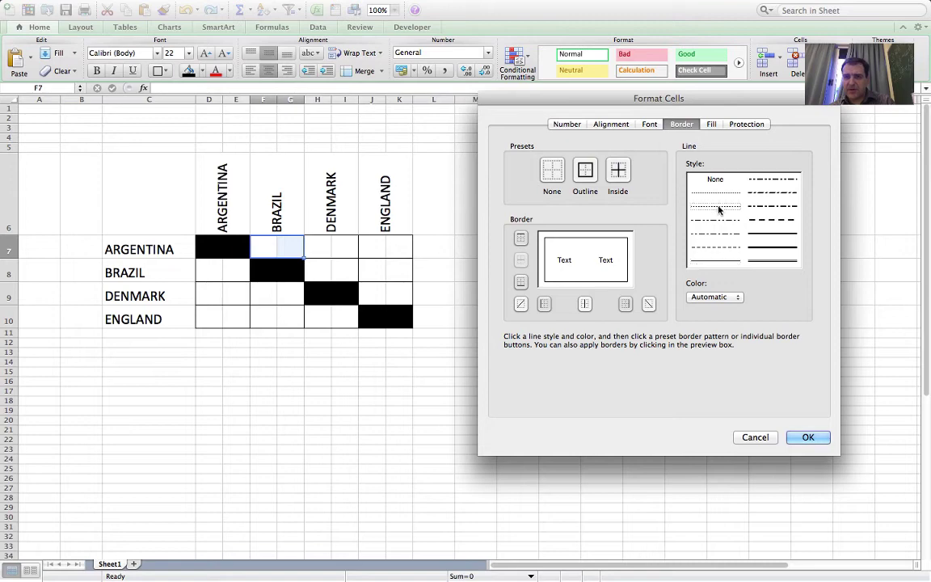
left_click(723, 298)
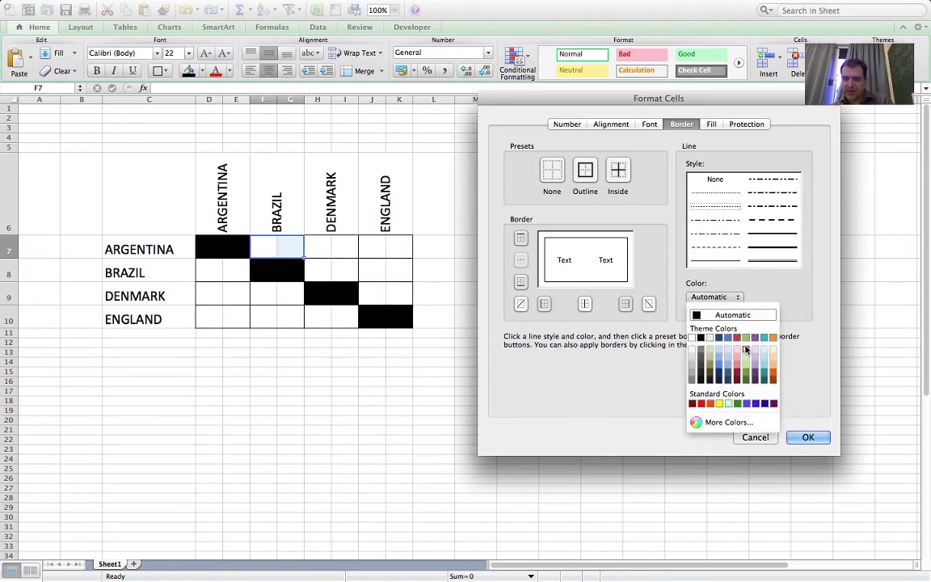
left_click(700, 403)
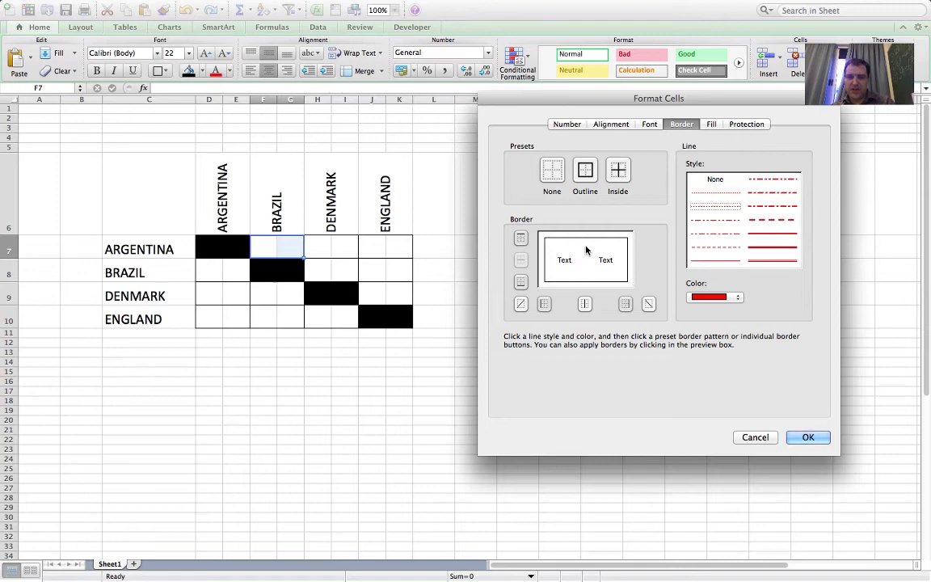
left_click(585, 304)
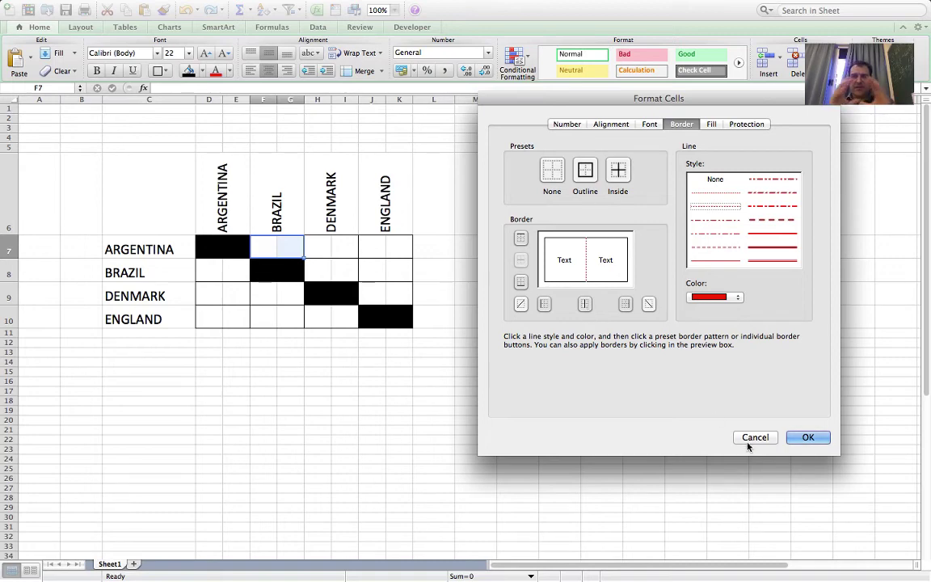
Step: Apply the red dotted divider to F7, then copy it into the remaining row 7 score cells
left_click(808, 437)
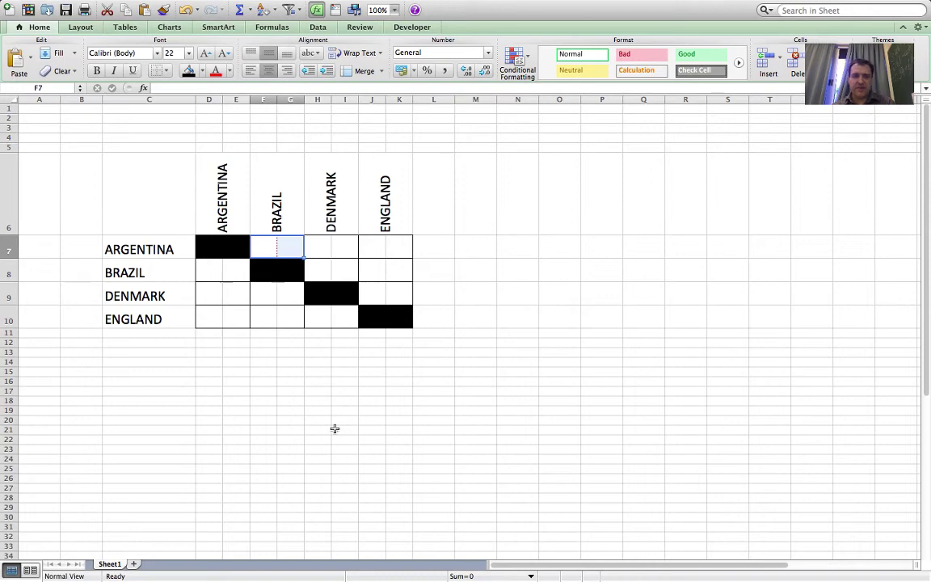
left_click(340, 429)
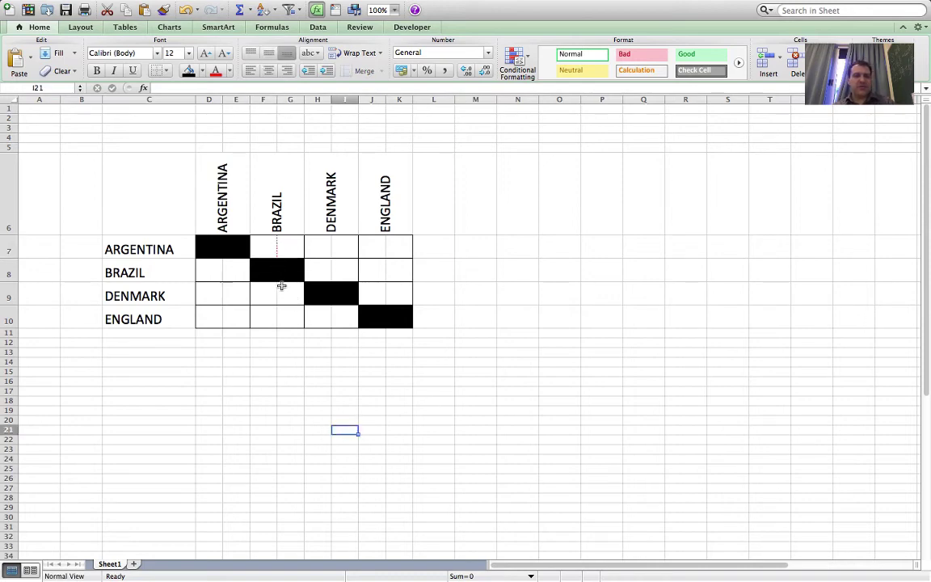
left_click(291, 244)
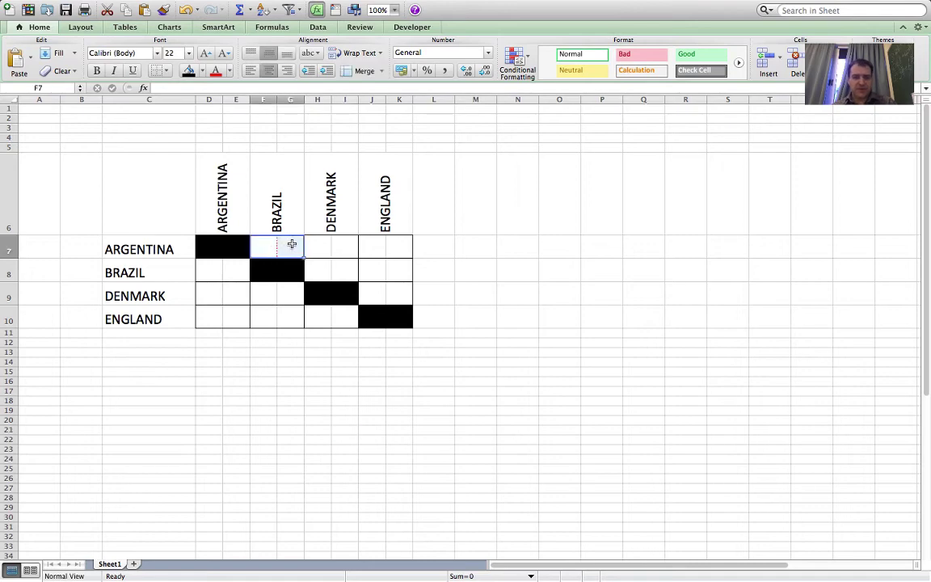
key("super+c")
left_click_drag(317, 243, 395, 243)
key("super+v")
Step: Paste the divider into the score cells of rows 8 to 10, including D8:E8 and J9:K9
left_click_drag(321, 270, 401, 293)
key("super+v")
key("super+v")
left_click(209, 266)
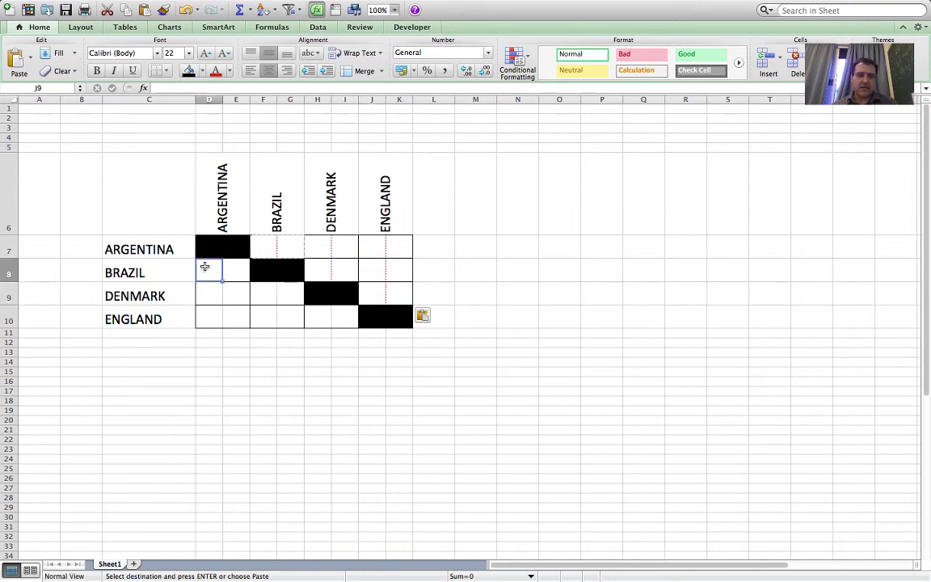
left_click_drag(210, 267, 294, 296)
key("super+v")
key("super+v")
left_click_drag(223, 312, 353, 322)
key("super+v")
left_click(353, 410)
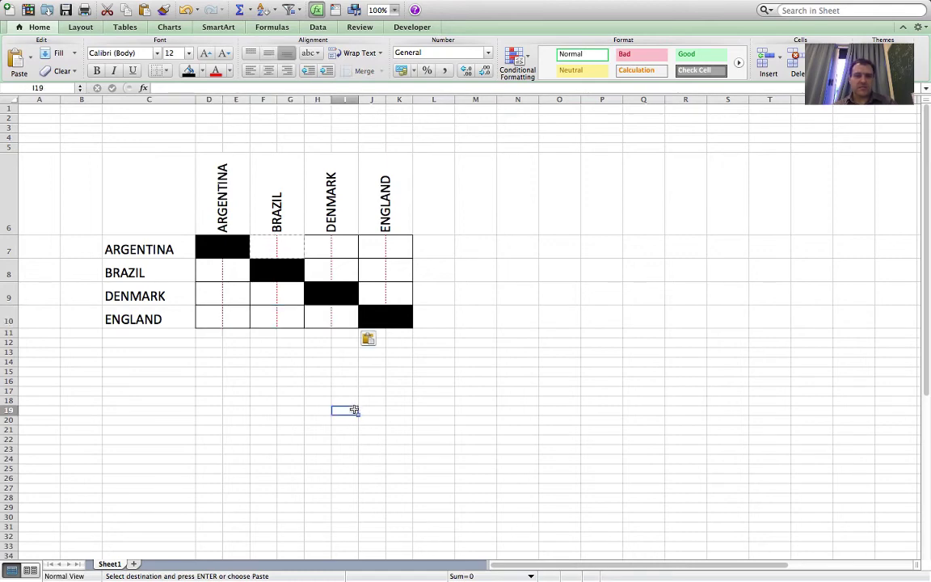
Step: Enter the title 'International League' in cell C5
left_click(138, 147)
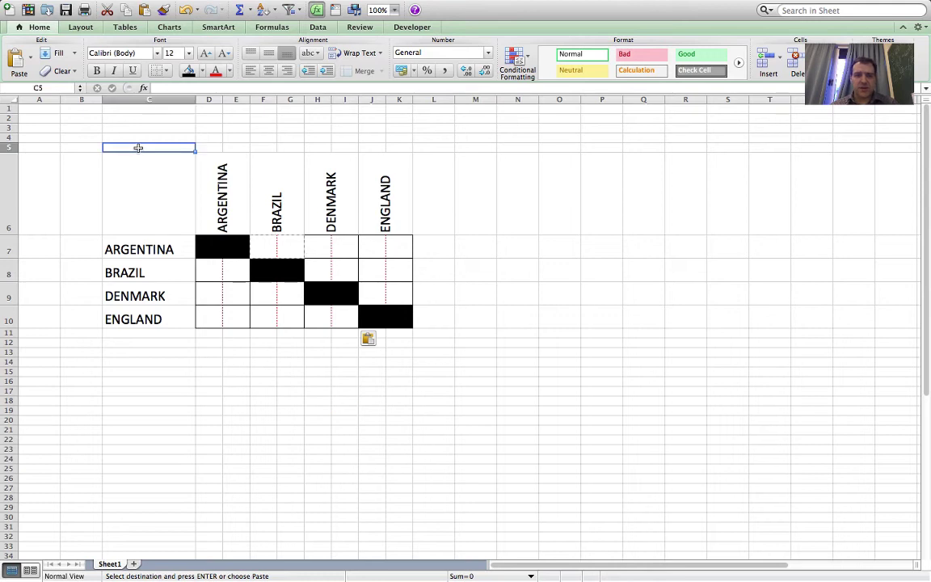
type("Inter")
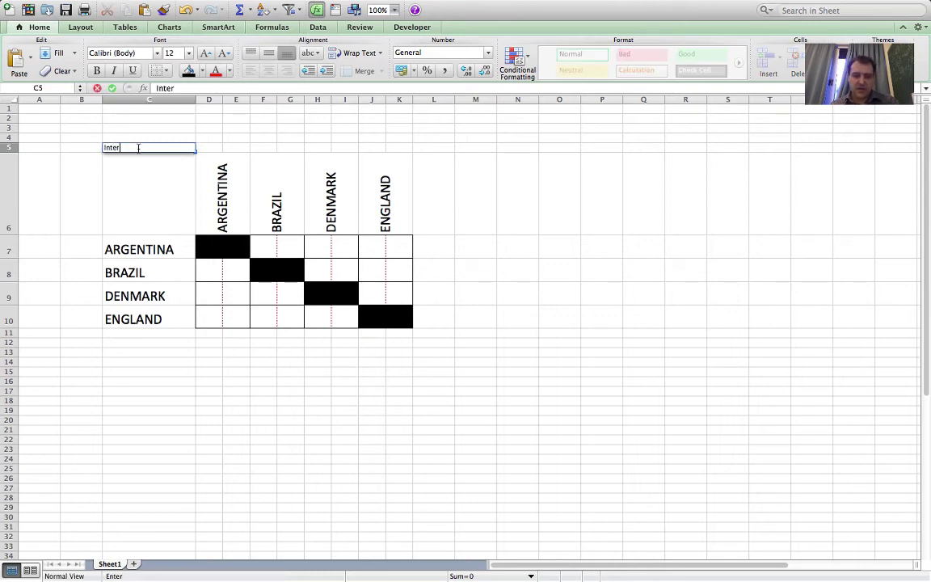
type("national Leag")
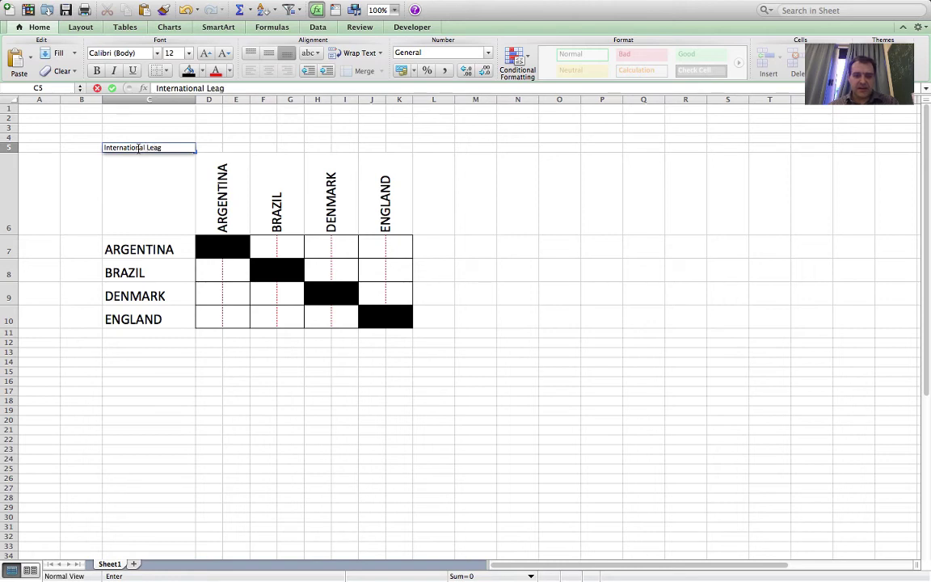
type("ue")
key("Return")
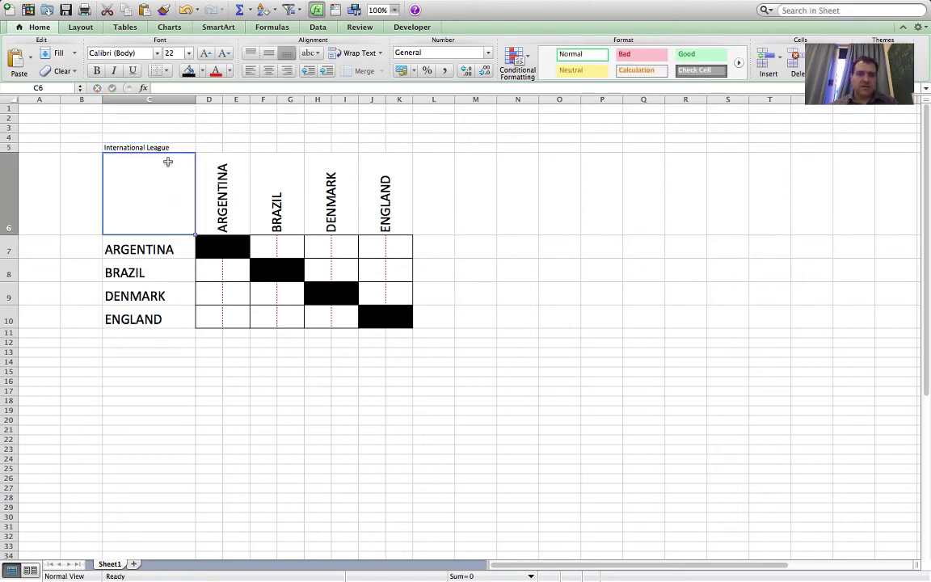
Step: Enlarge the title to 48 pt and select the title row C5:K5
left_click(164, 148)
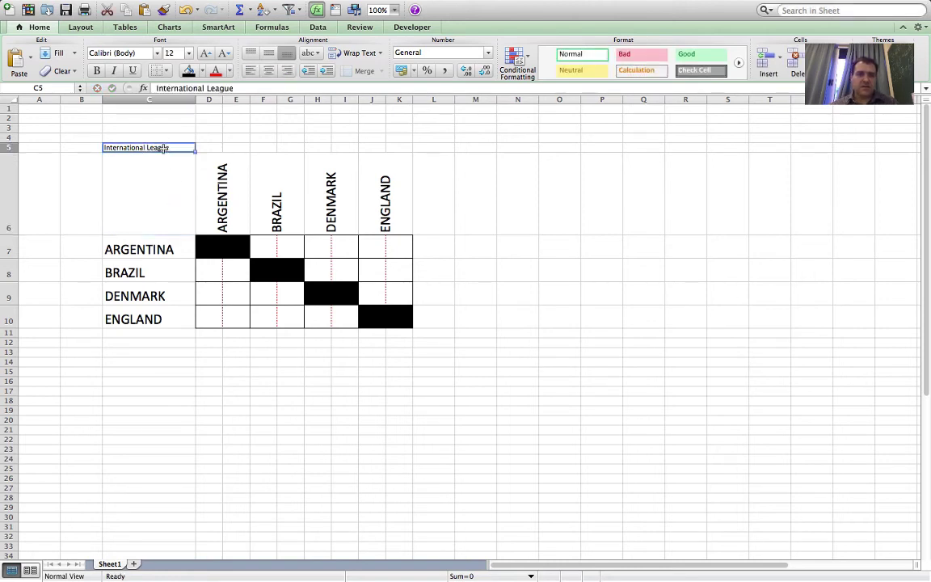
left_click(206, 53)
left_click(206, 52)
left_click(206, 53)
left_click(206, 52)
left_click(206, 53)
left_click(206, 52)
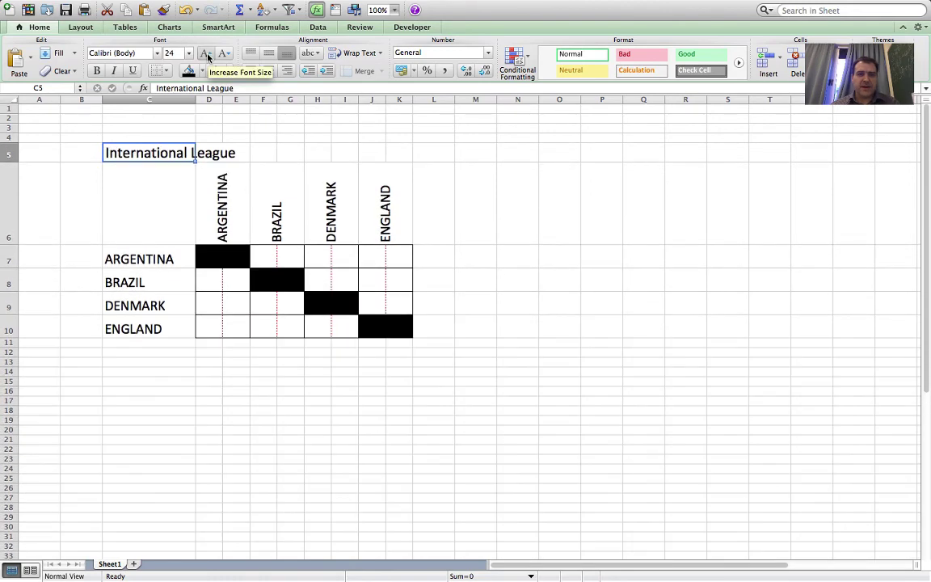
left_click(206, 52)
left_click(206, 52)
left_click(206, 53)
left_click(206, 52)
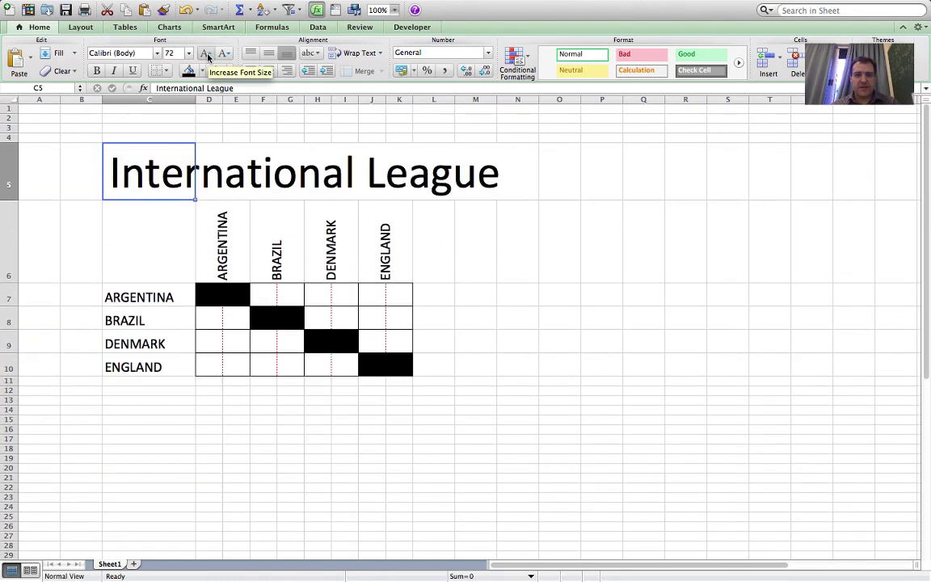
left_click(224, 53)
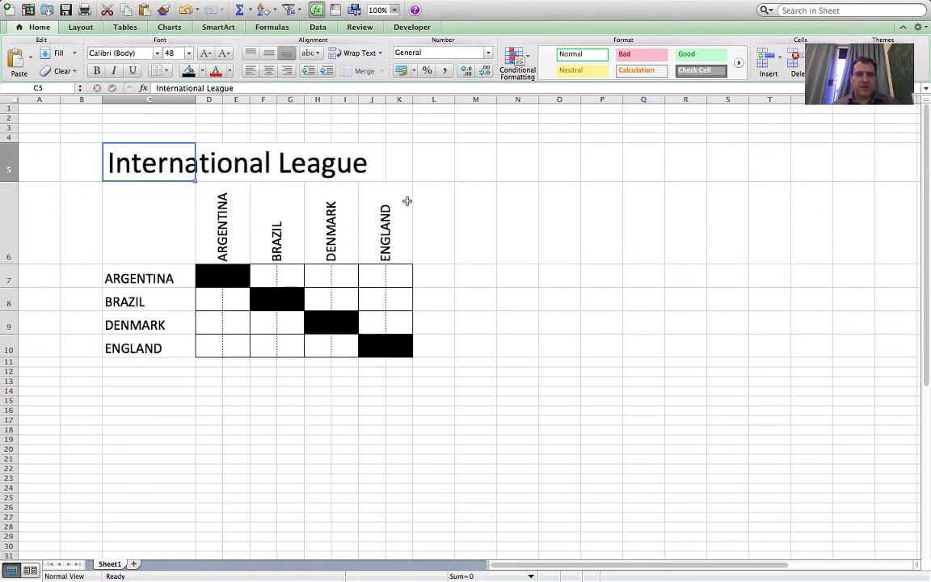
left_click_drag(394, 154, 150, 164)
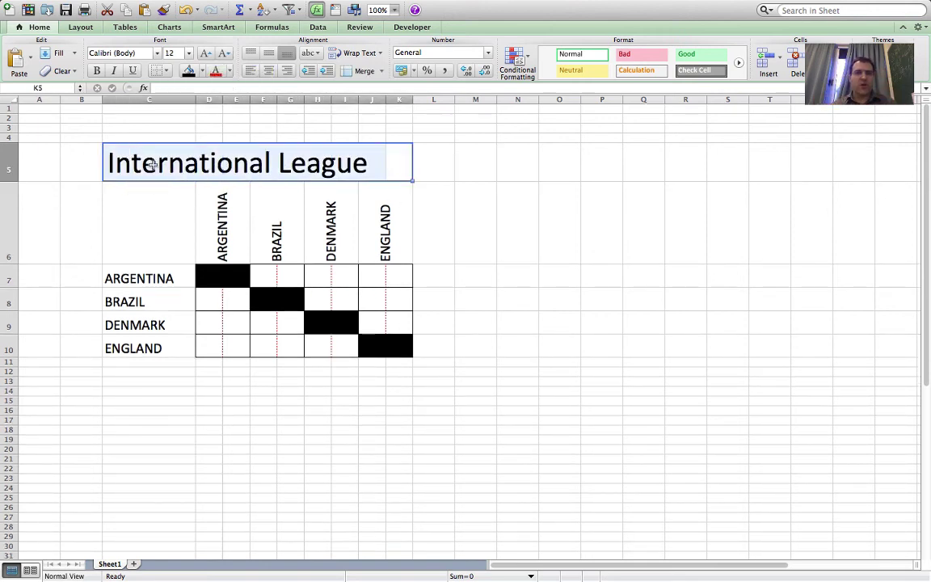
Step: Merge C5:K5 and centre the International League title across it
left_click(209, 6)
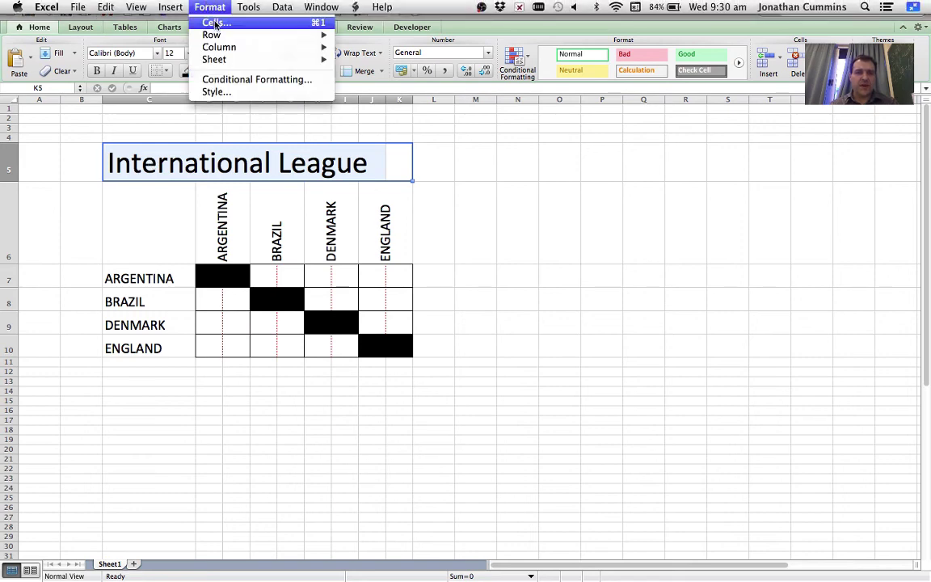
left_click(216, 24)
left_click(611, 125)
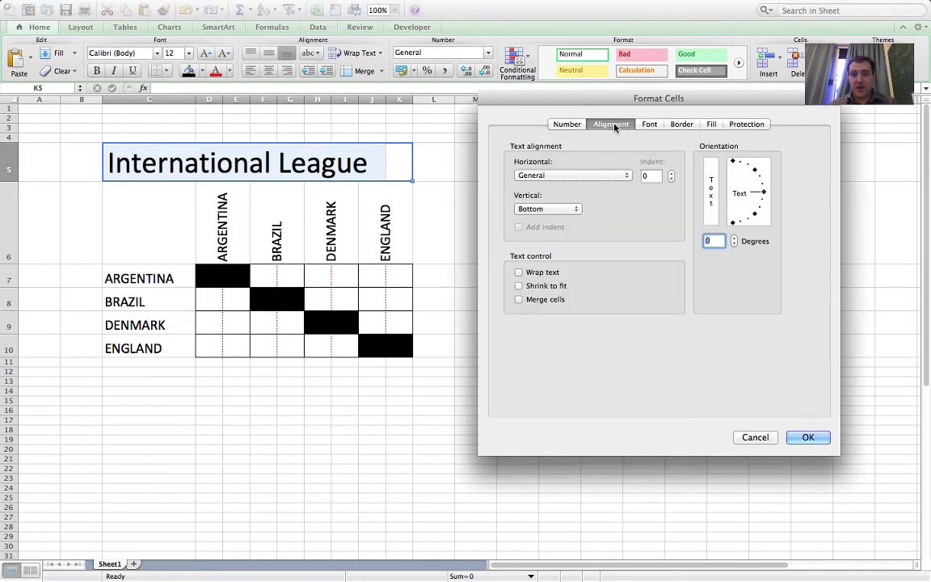
left_click(519, 299)
left_click(807, 437)
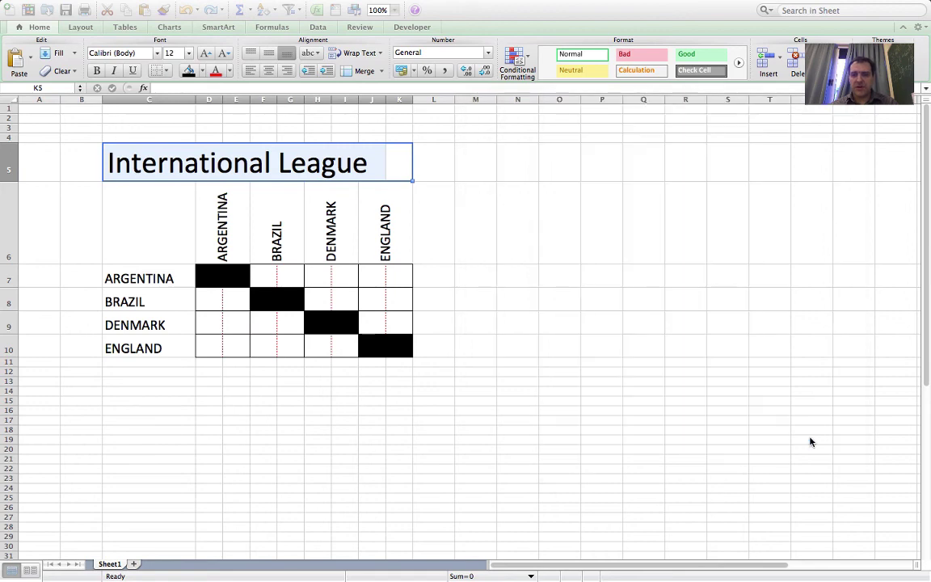
left_click(268, 70)
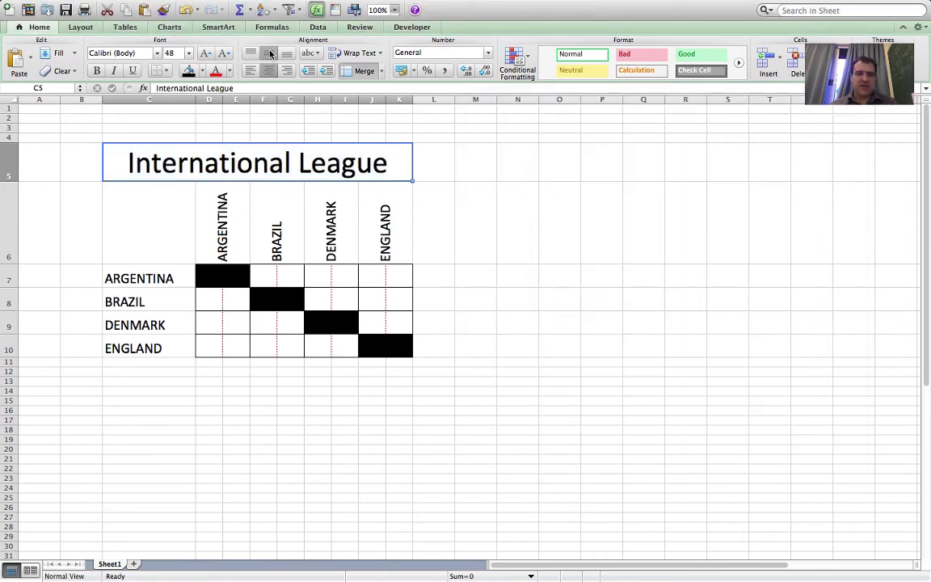
Step: Give the merged title a light peach background fill
left_click(202, 72)
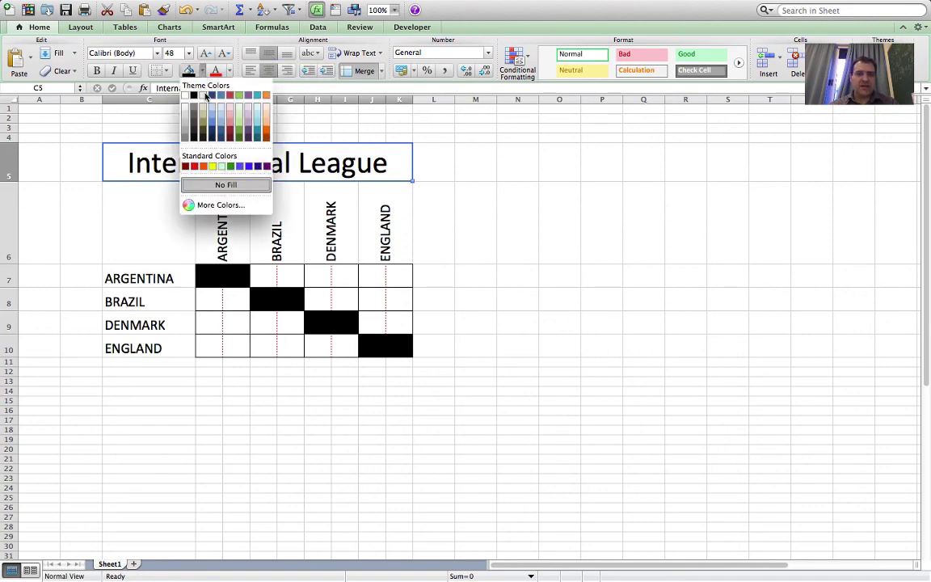
left_click(266, 116)
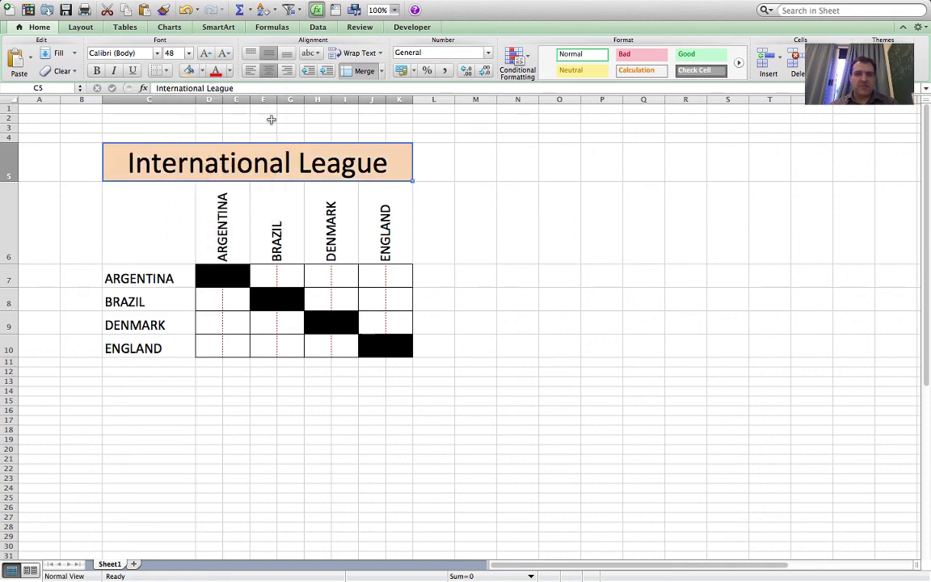
left_click(507, 298)
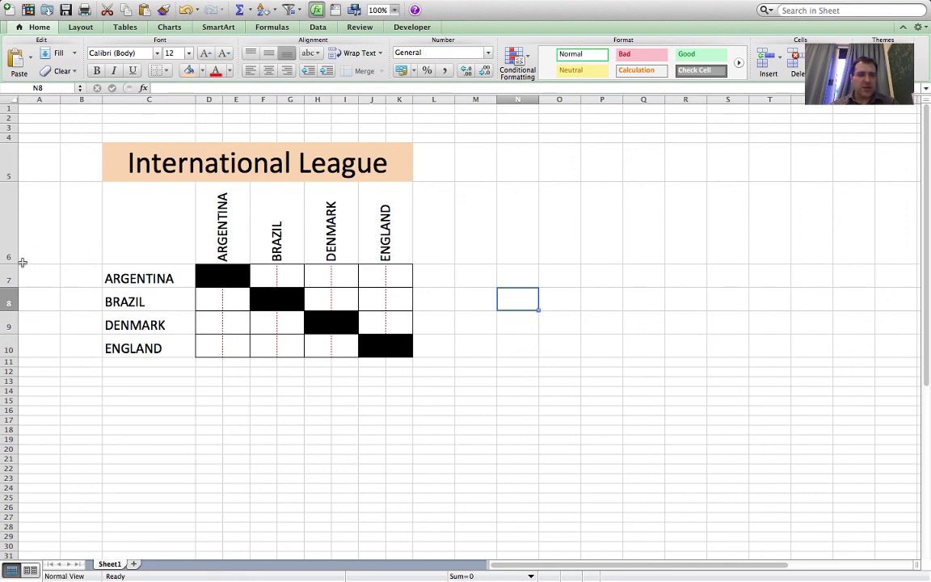
Step: Increase the height of rows 7 to 10 to 41
left_click_drag(12, 277, 14, 349)
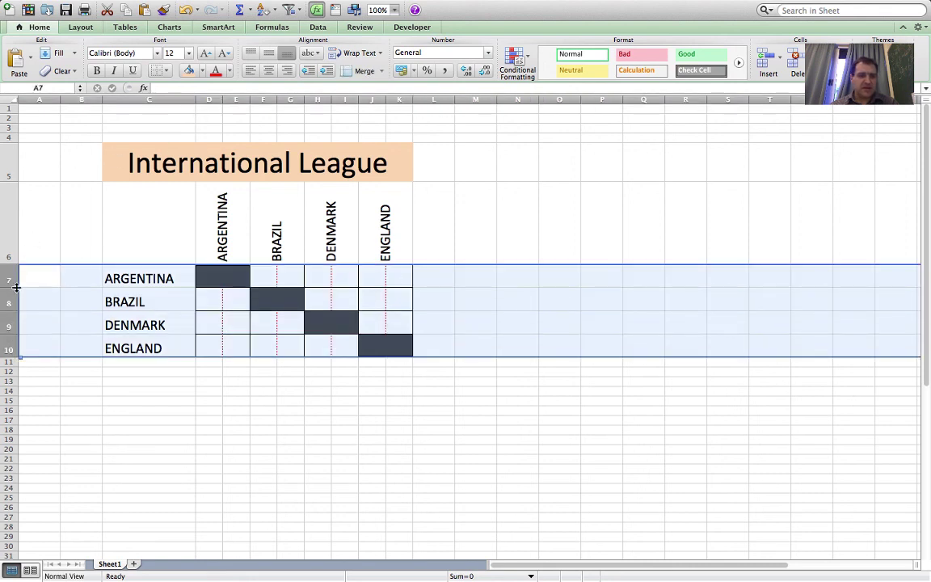
left_click_drag(12, 289, 12, 300)
left_click(373, 503)
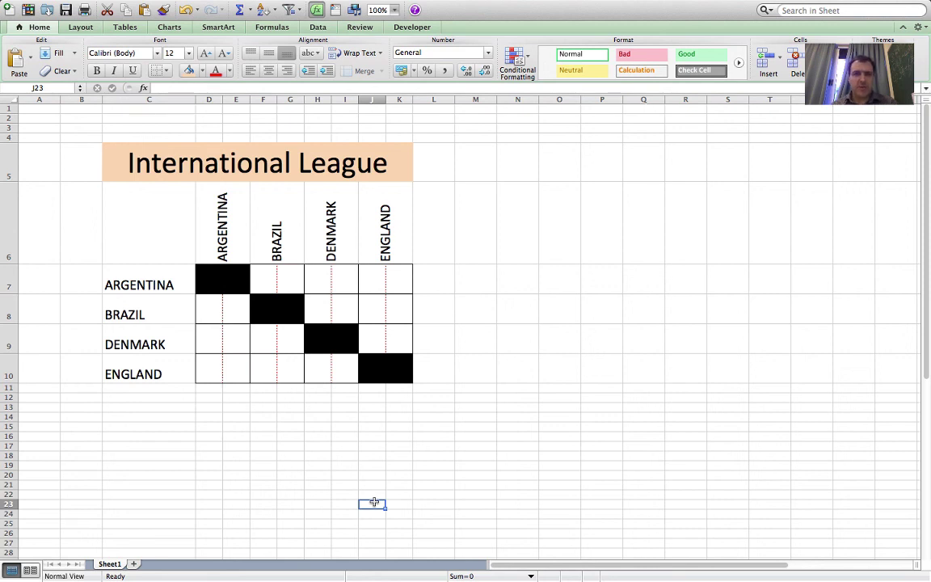
Step: Choose Save As from the File menu to begin saving the workbook
mouse_move(229, 5)
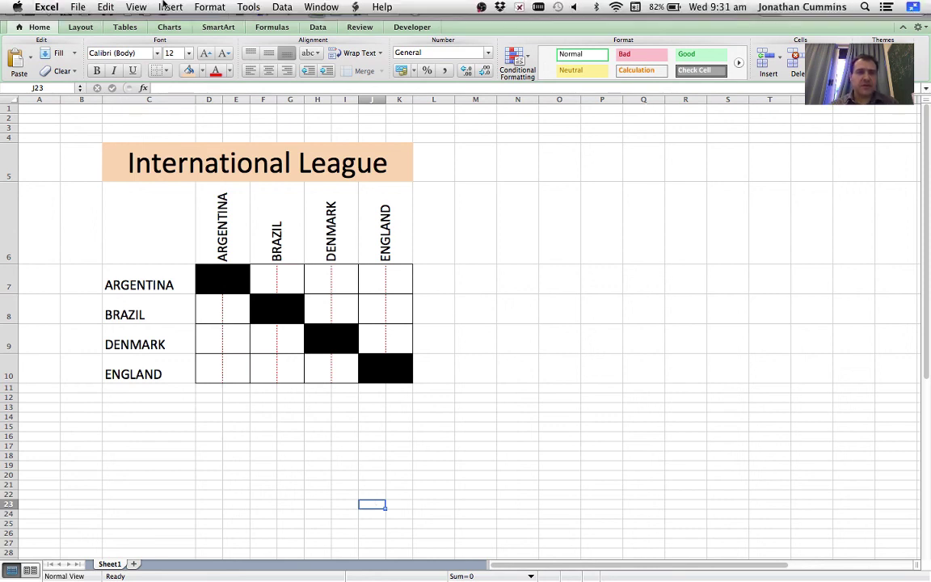
left_click(76, 7)
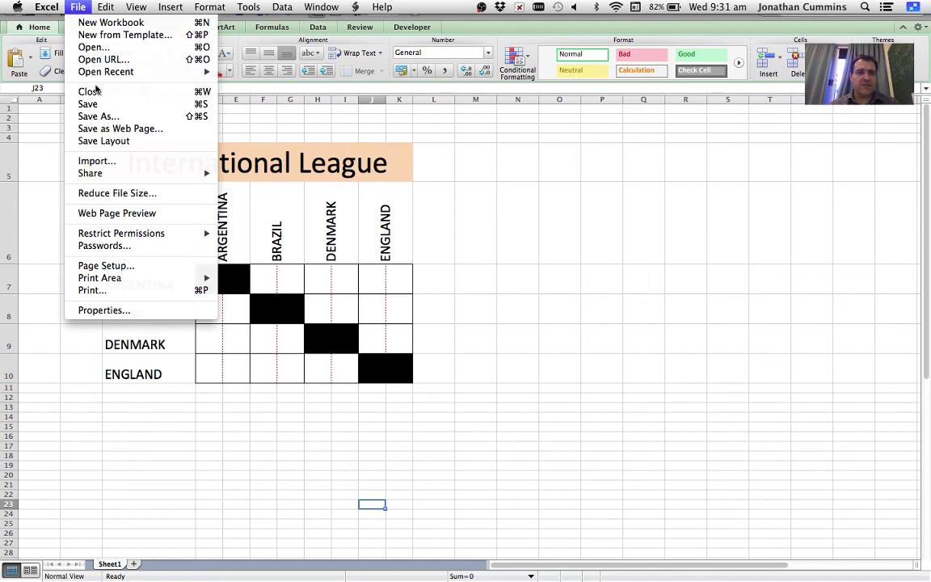
left_click(104, 118)
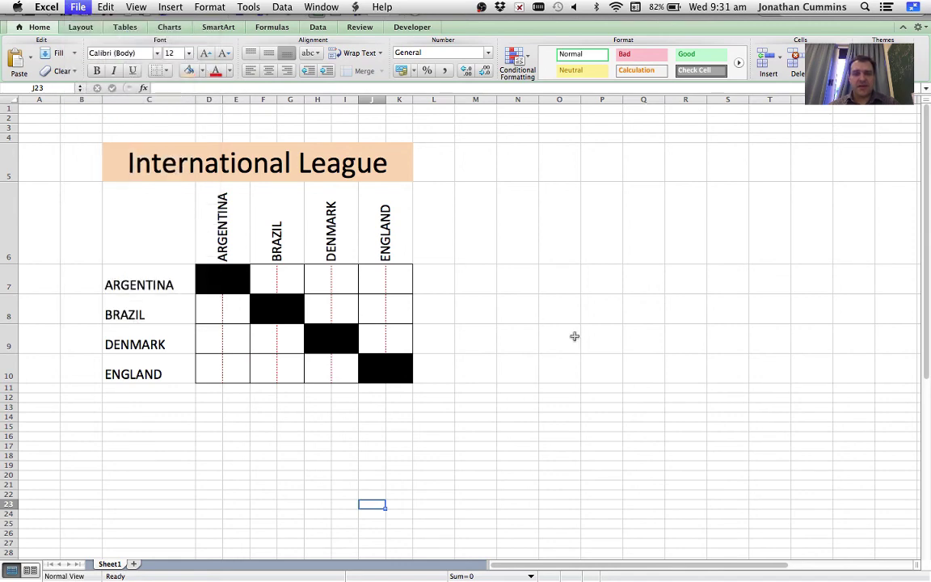